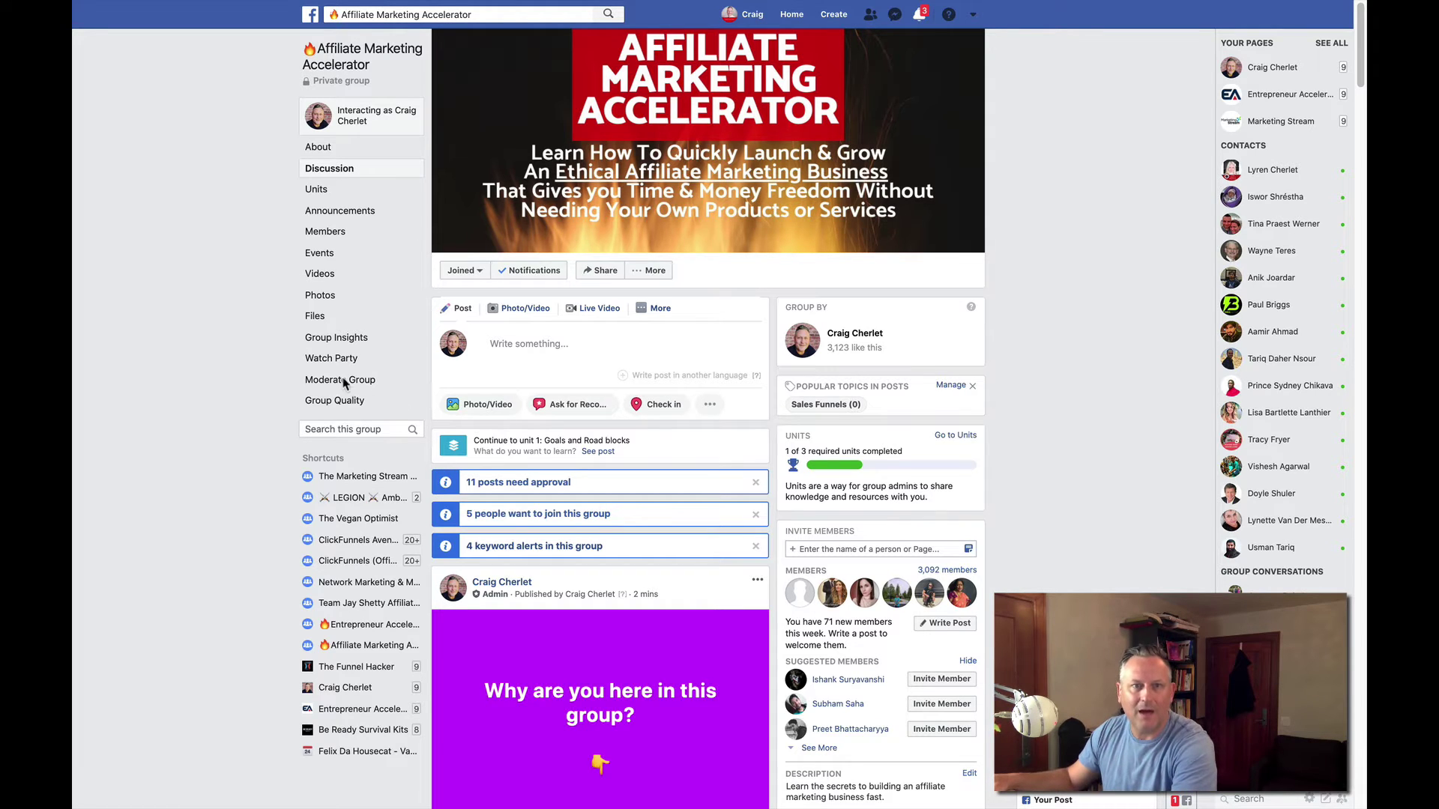
Step: In the moderation tools, scroll through the five pending member requests and their question answers
left_click(321, 386)
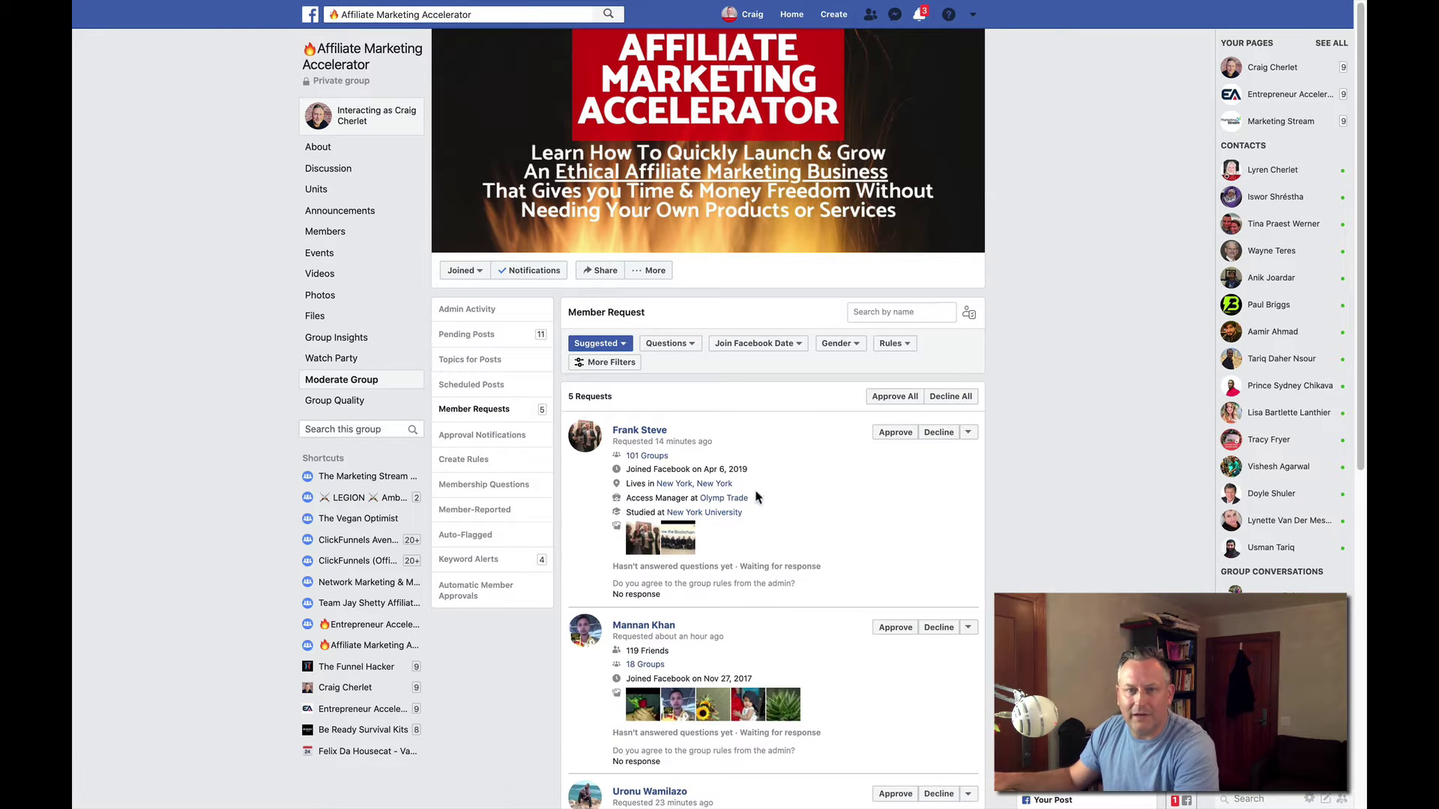
scroll(738, 534, "down", 3)
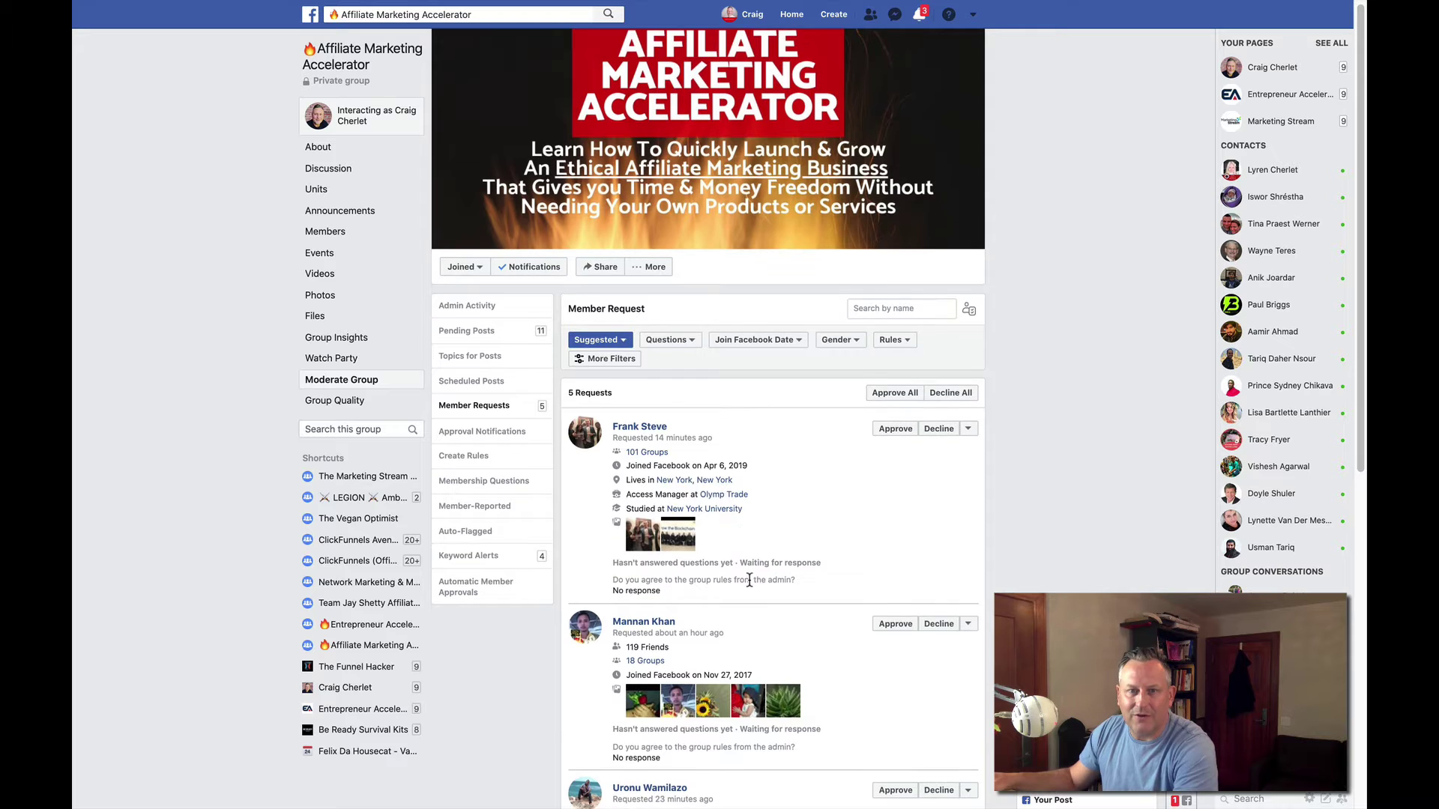
scroll(708, 658, "down", 1)
scroll(704, 639, "down", 3)
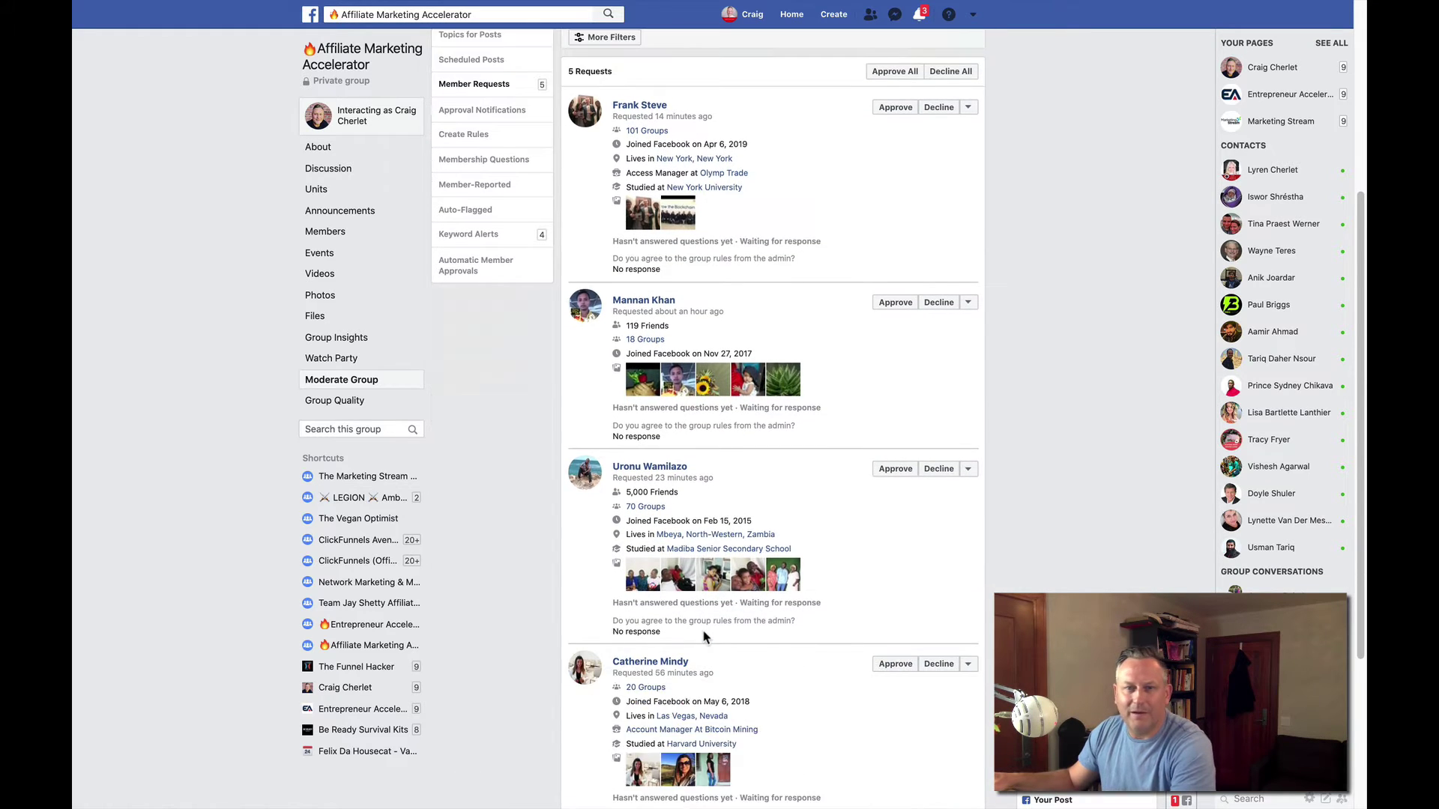
scroll(705, 637, "down", 1)
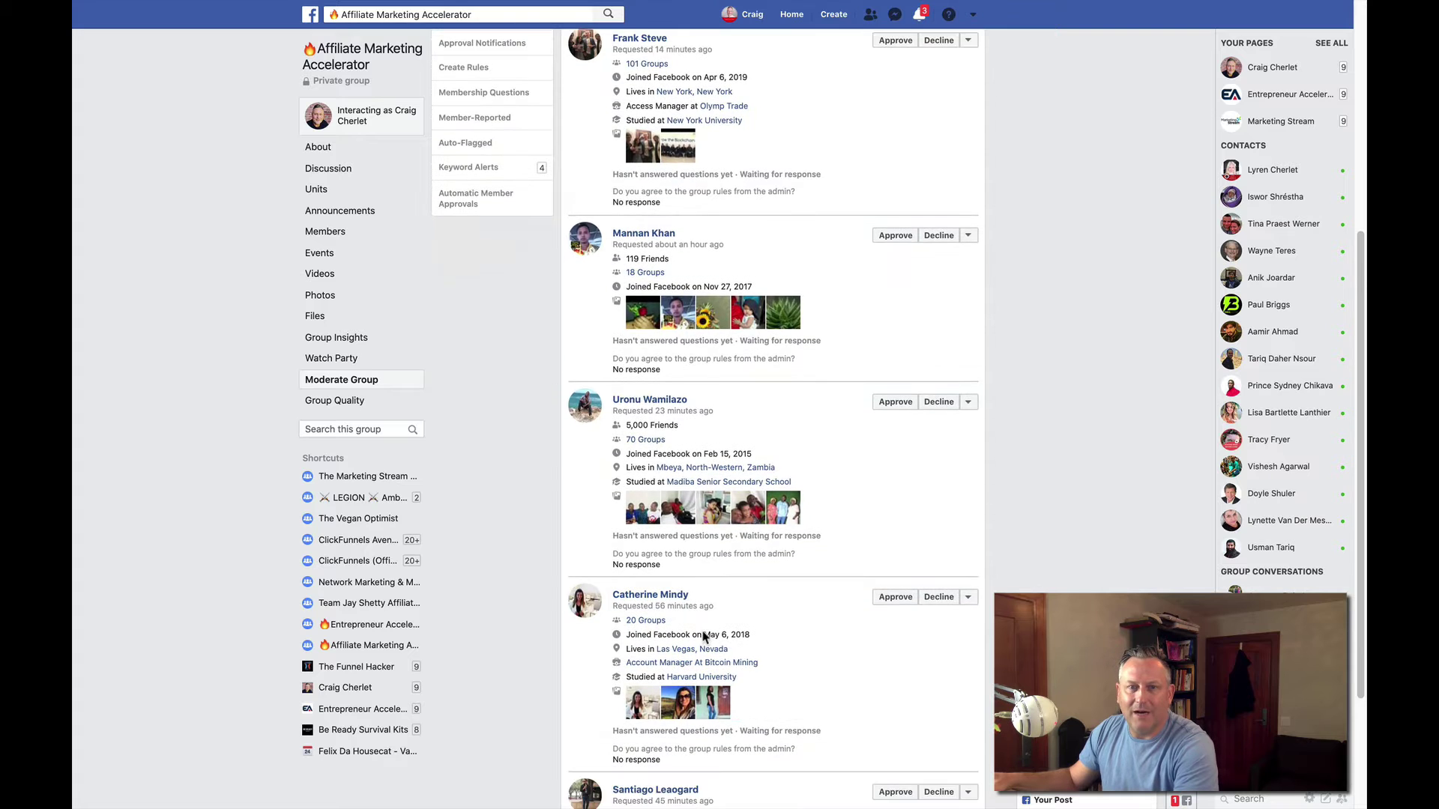
scroll(708, 635, "down", 3)
scroll(724, 634, "down", 1)
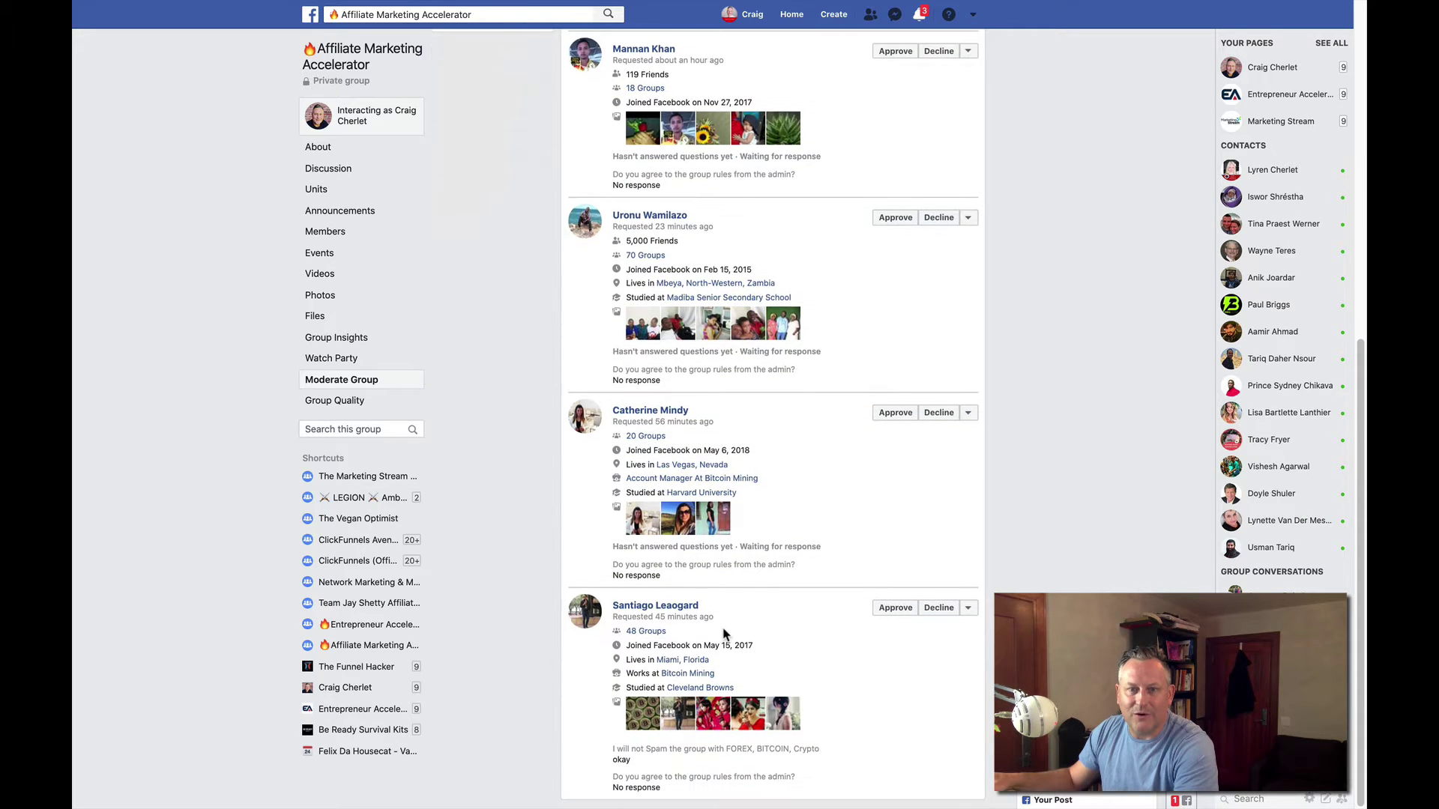
scroll(721, 633, "up", 10)
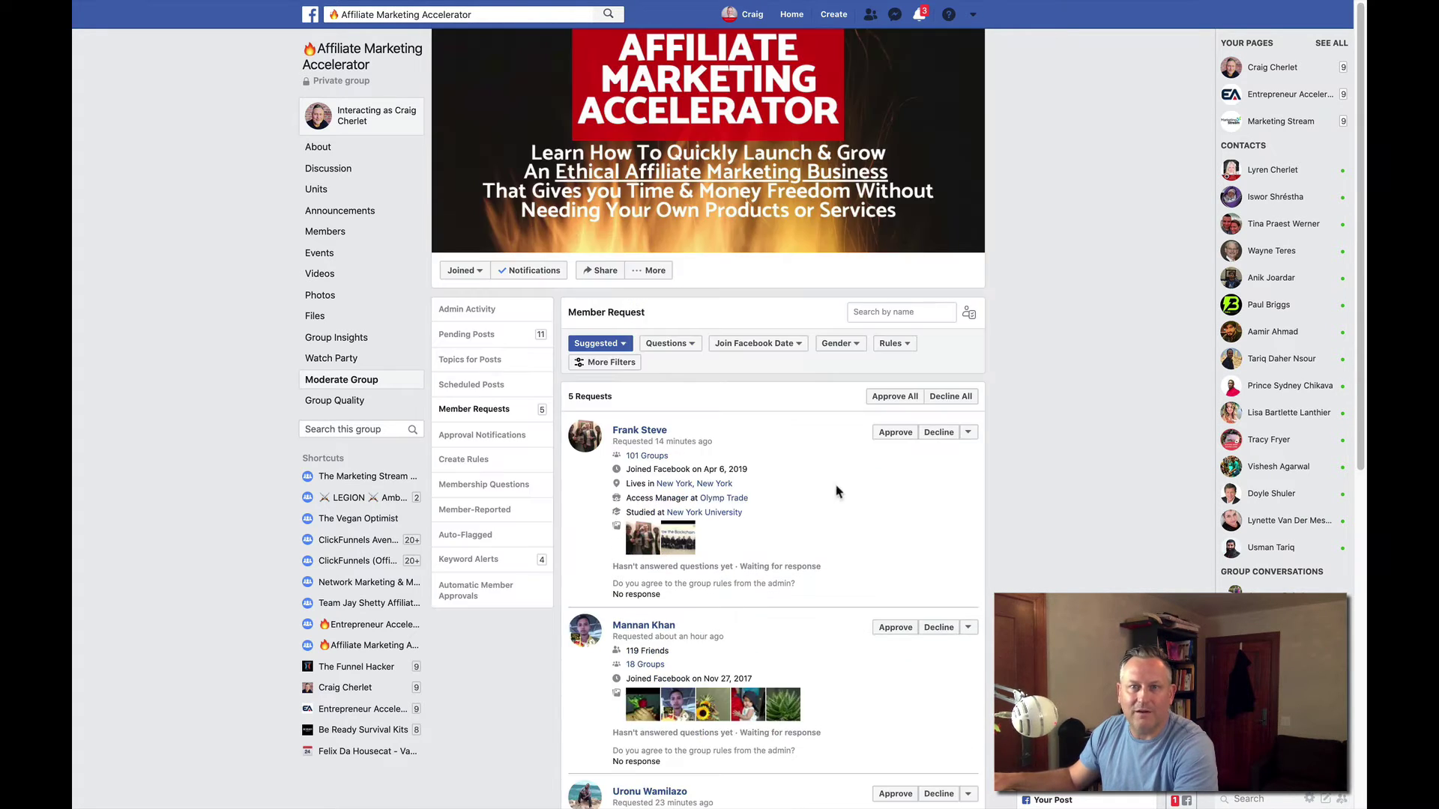
Step: Approve all five pending member requests at once and confirm adding them
left_click(891, 403)
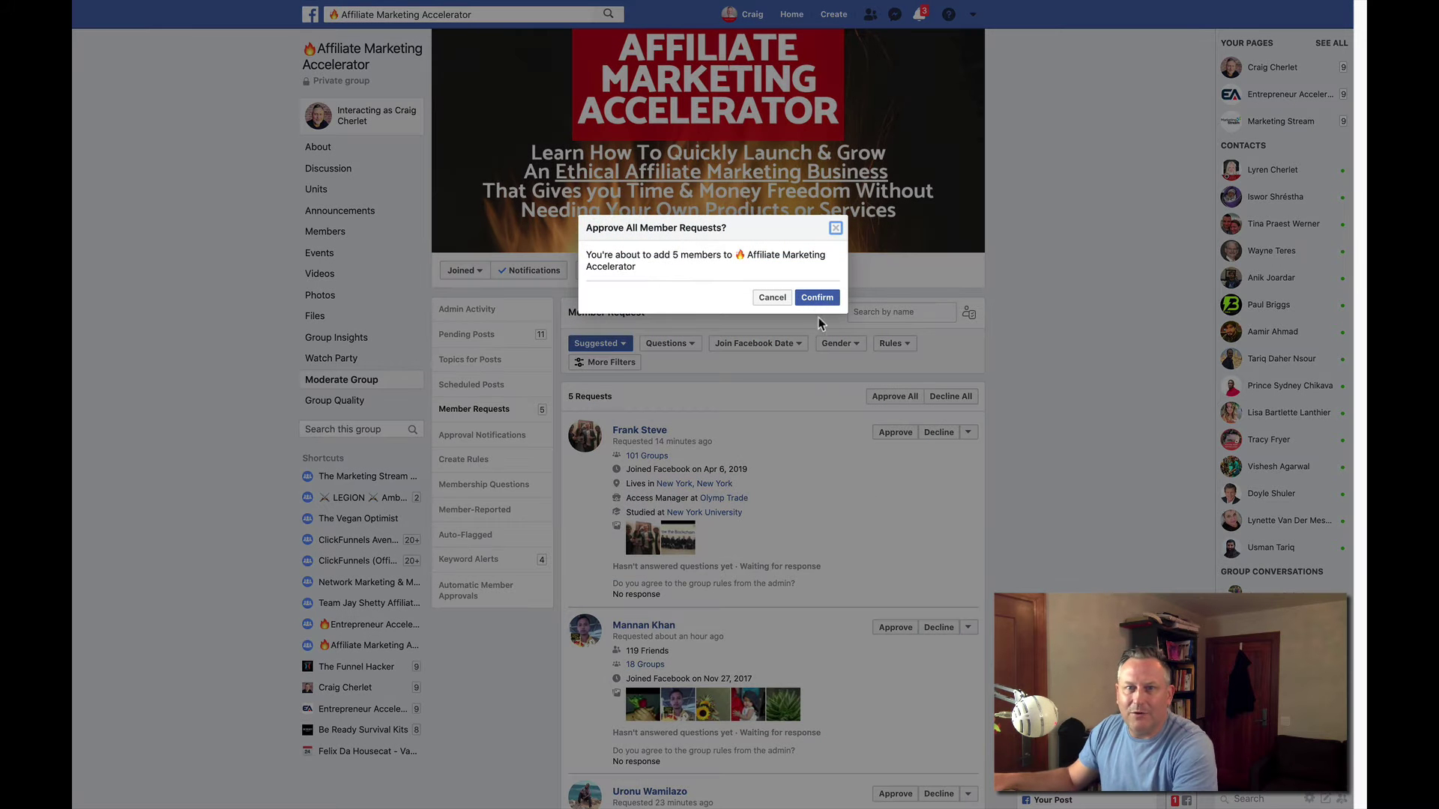
left_click(817, 296)
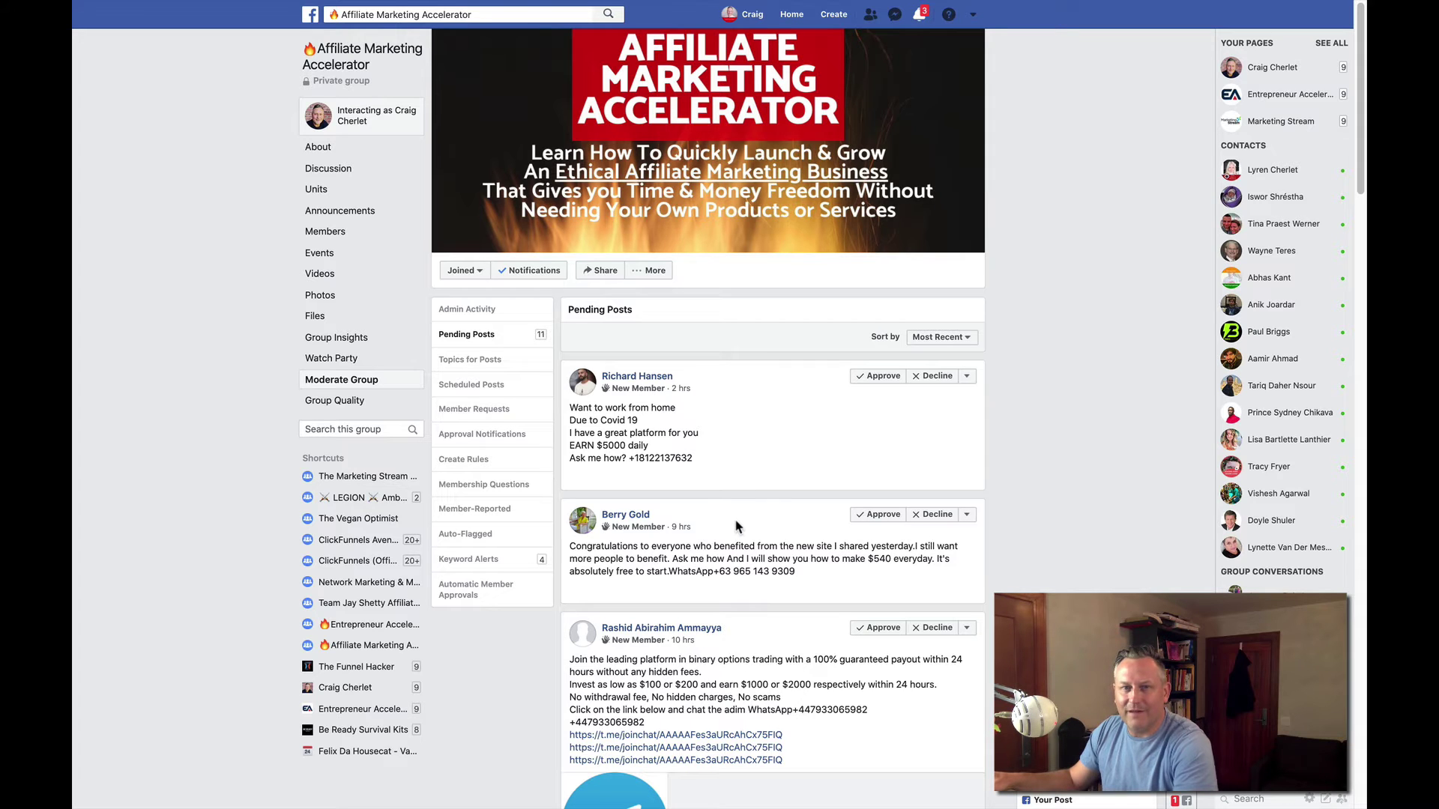
scroll(737, 525, "down", 1)
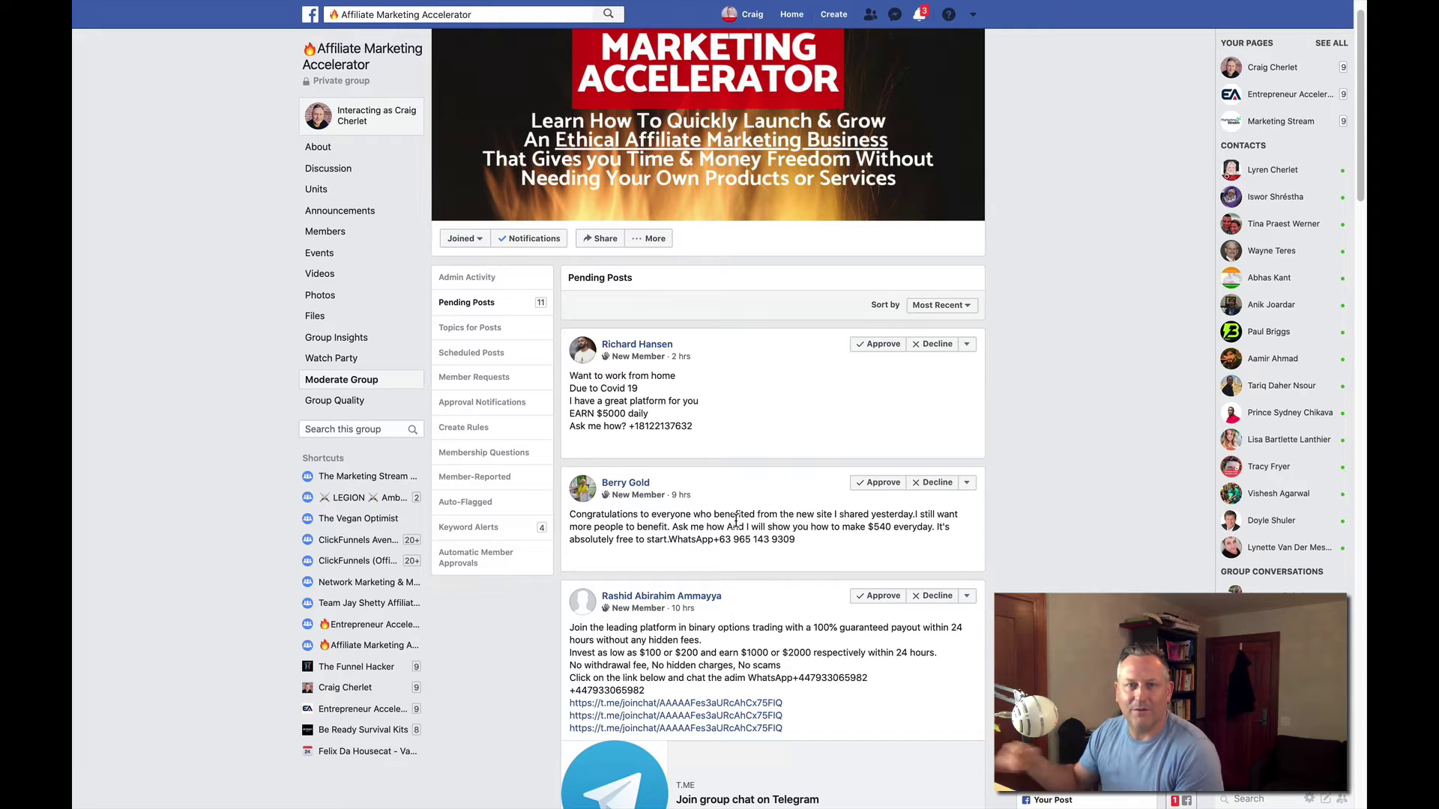
scroll(710, 592, "down", 2)
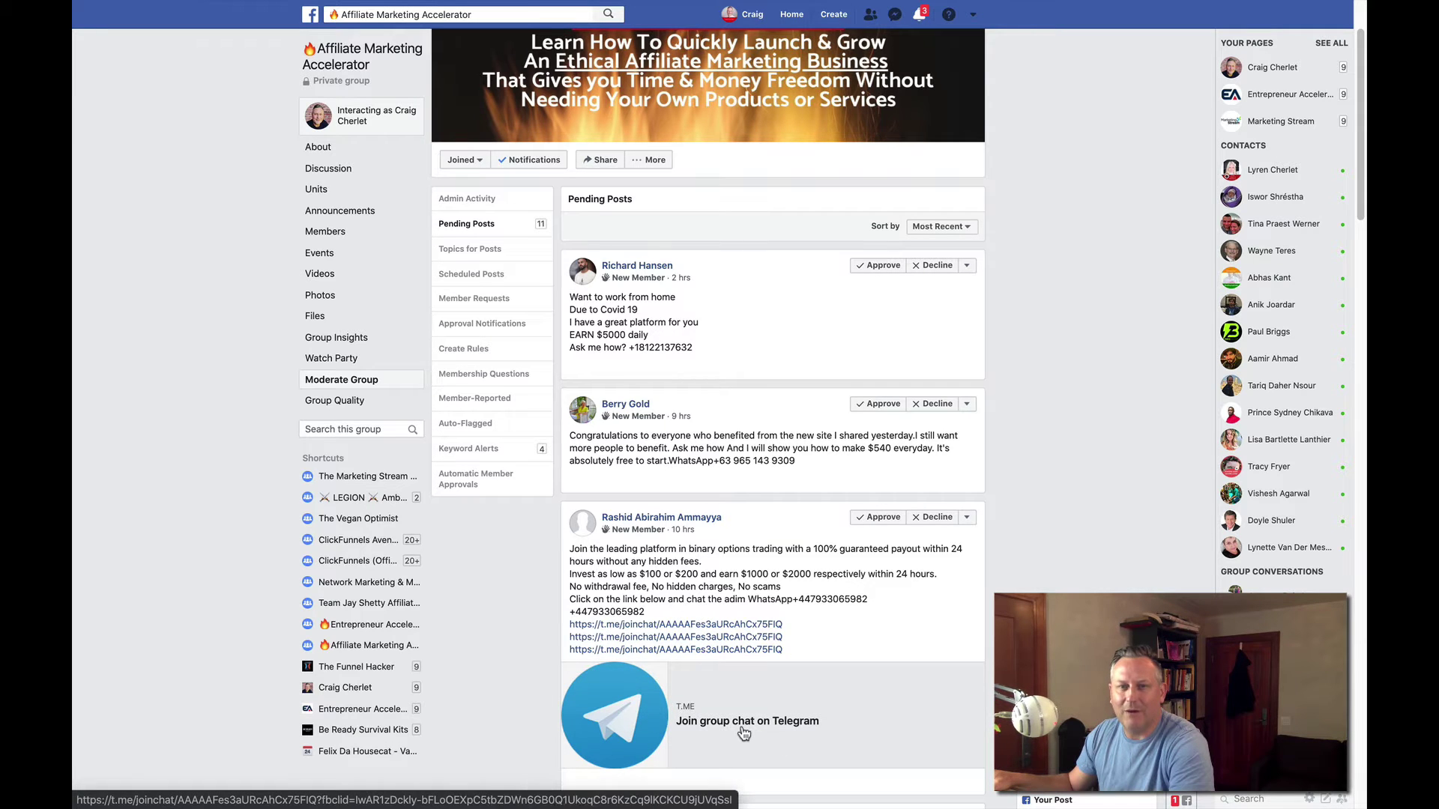
mouse_move(585, 532)
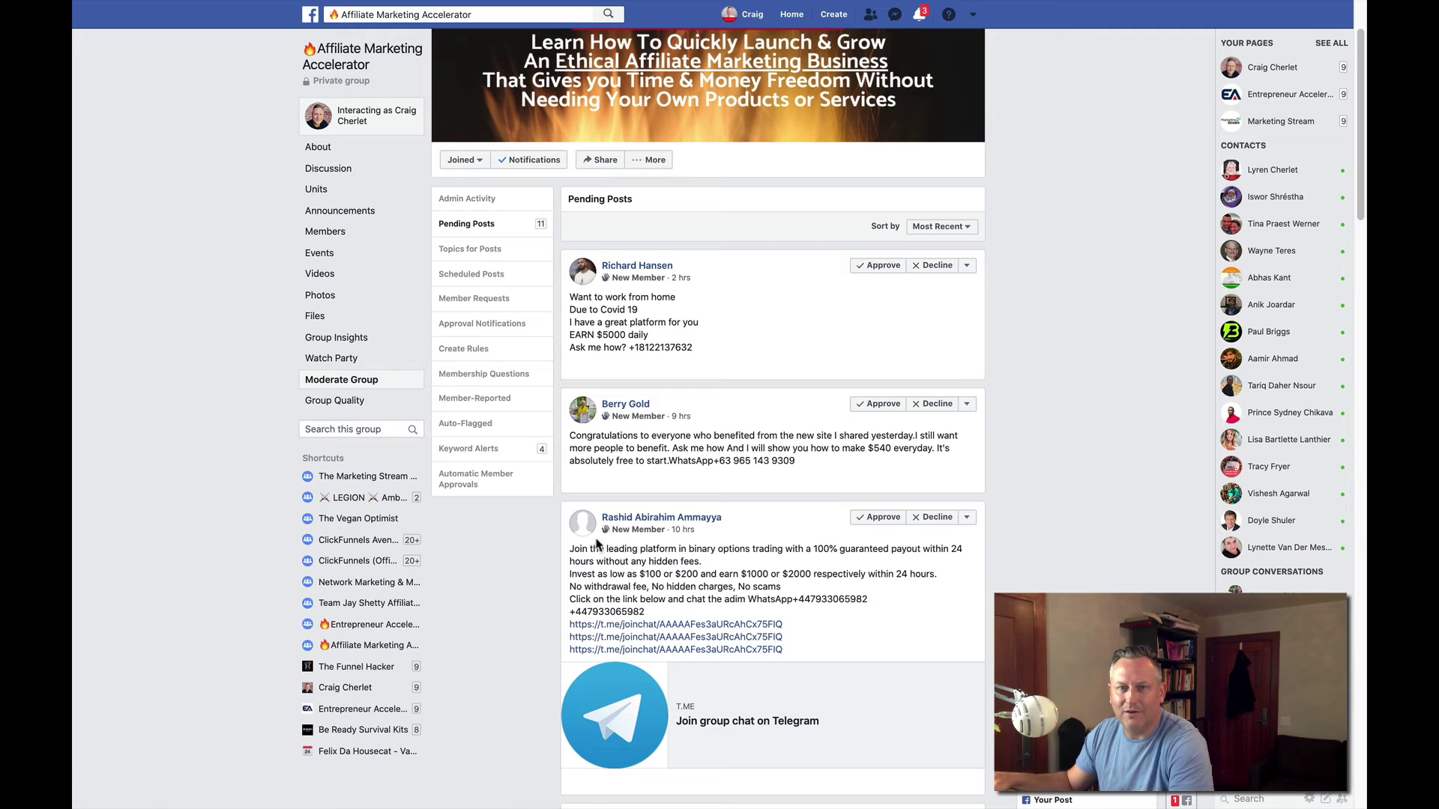
scroll(785, 564, "down", 1)
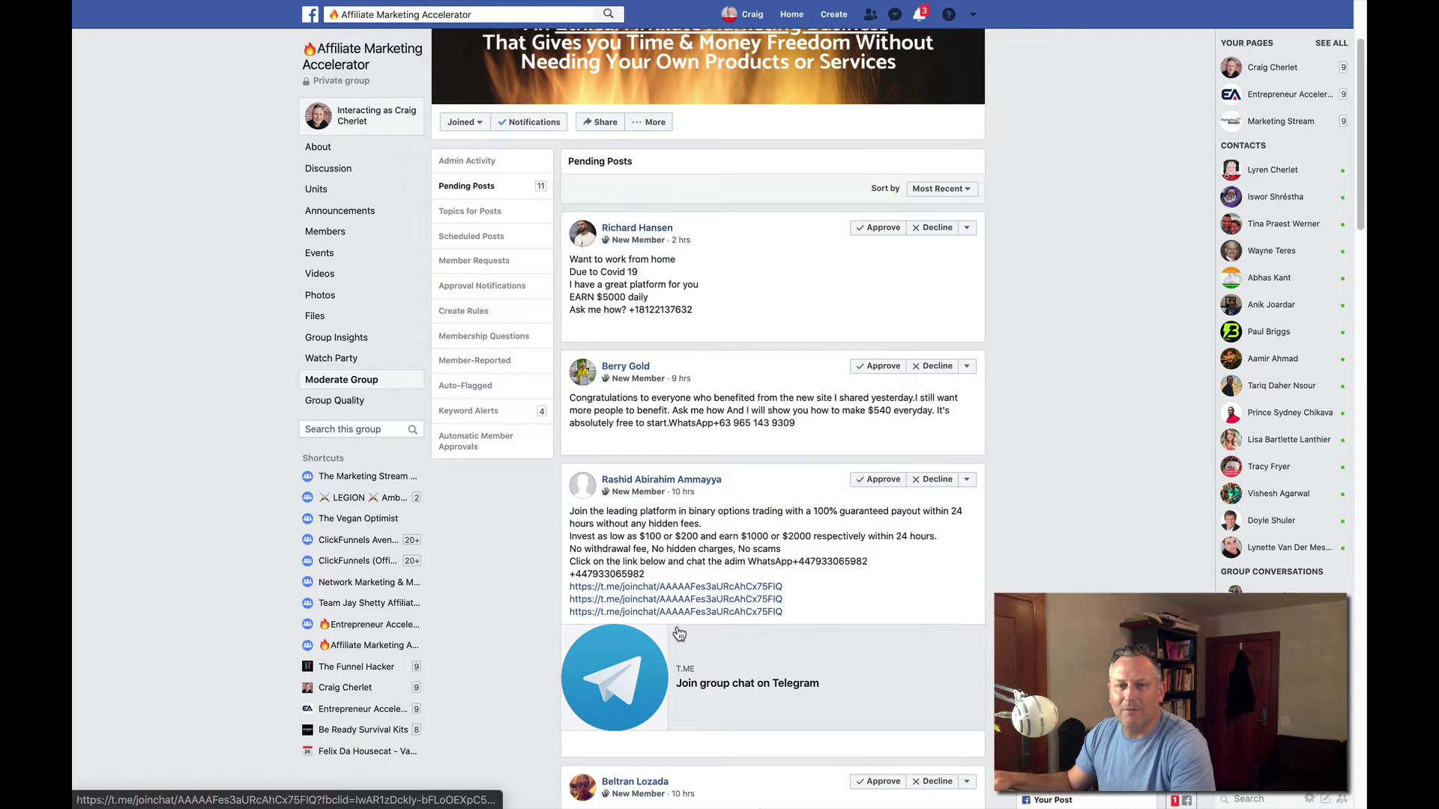
scroll(777, 667, "down", 3)
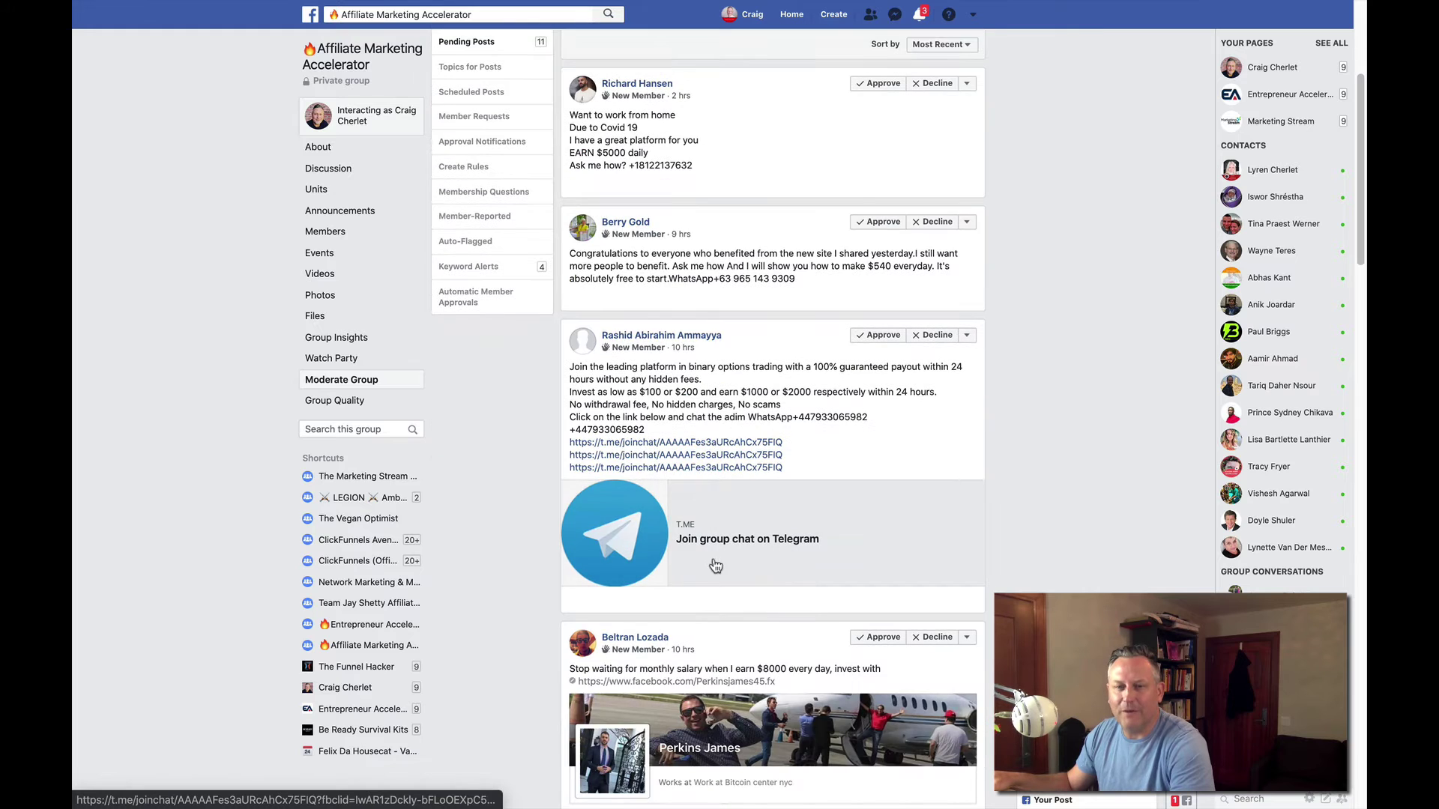
scroll(802, 558, "down", 3)
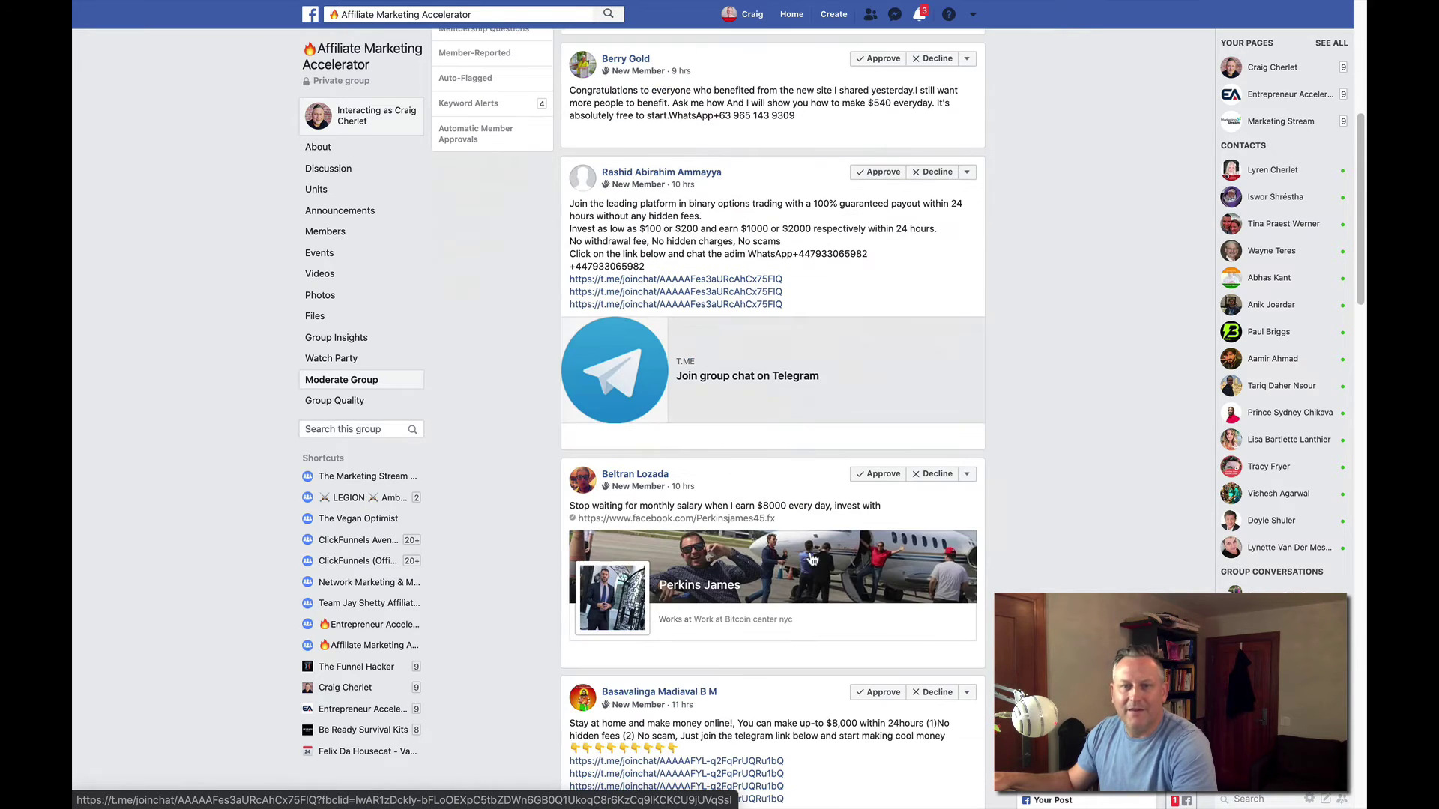
scroll(697, 509, "down", 2)
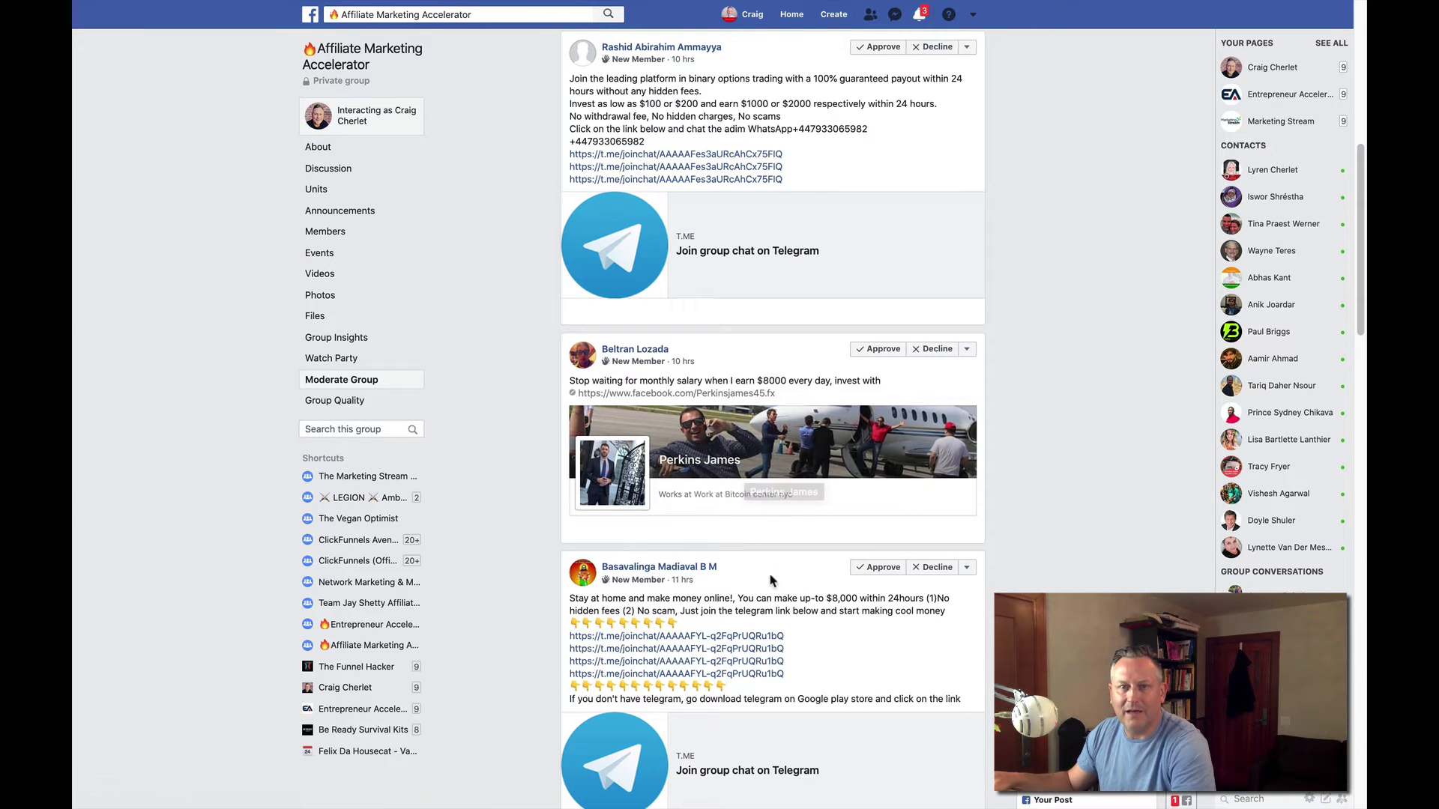
scroll(697, 599, "down", 1)
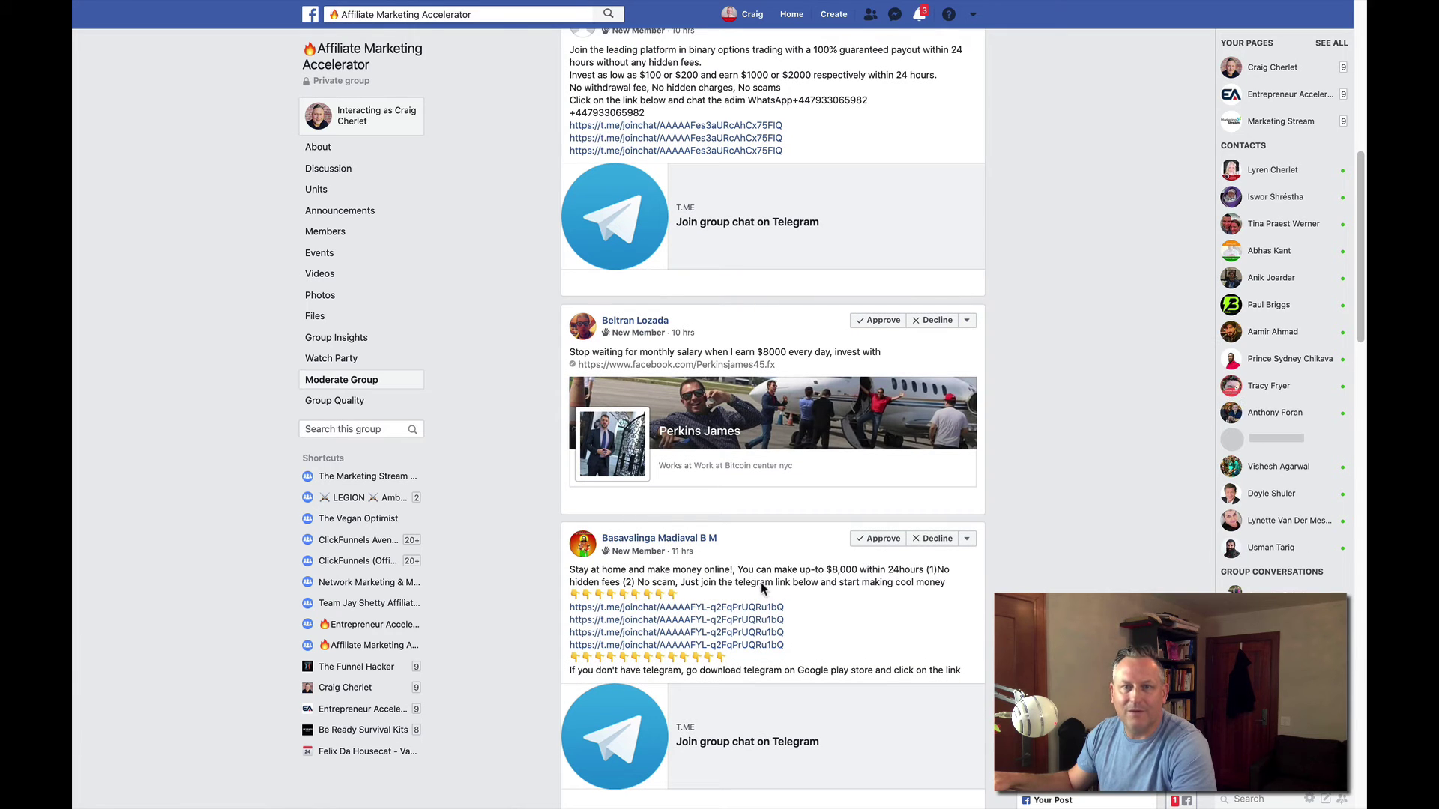
scroll(847, 645, "down", 1)
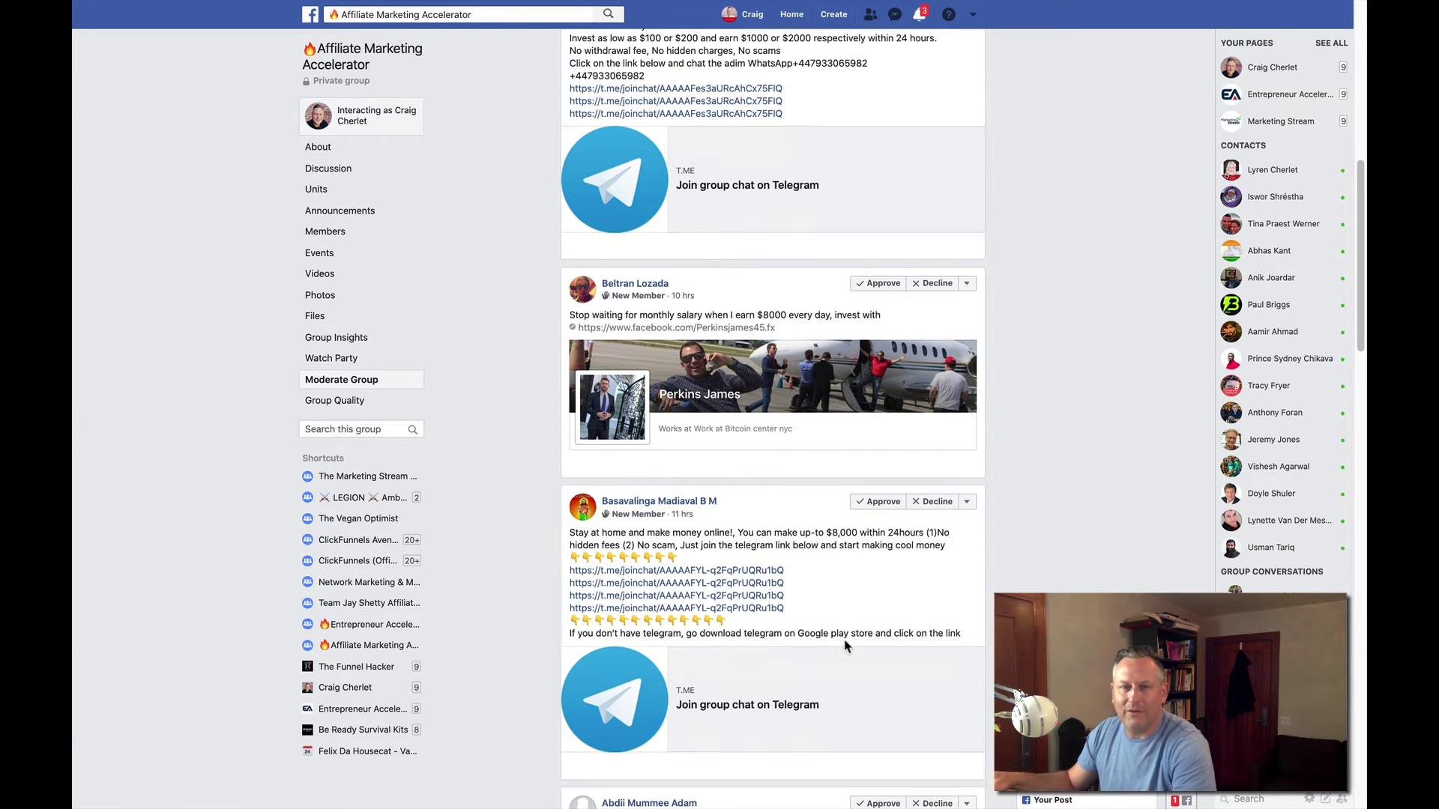
scroll(821, 625, "down", 5)
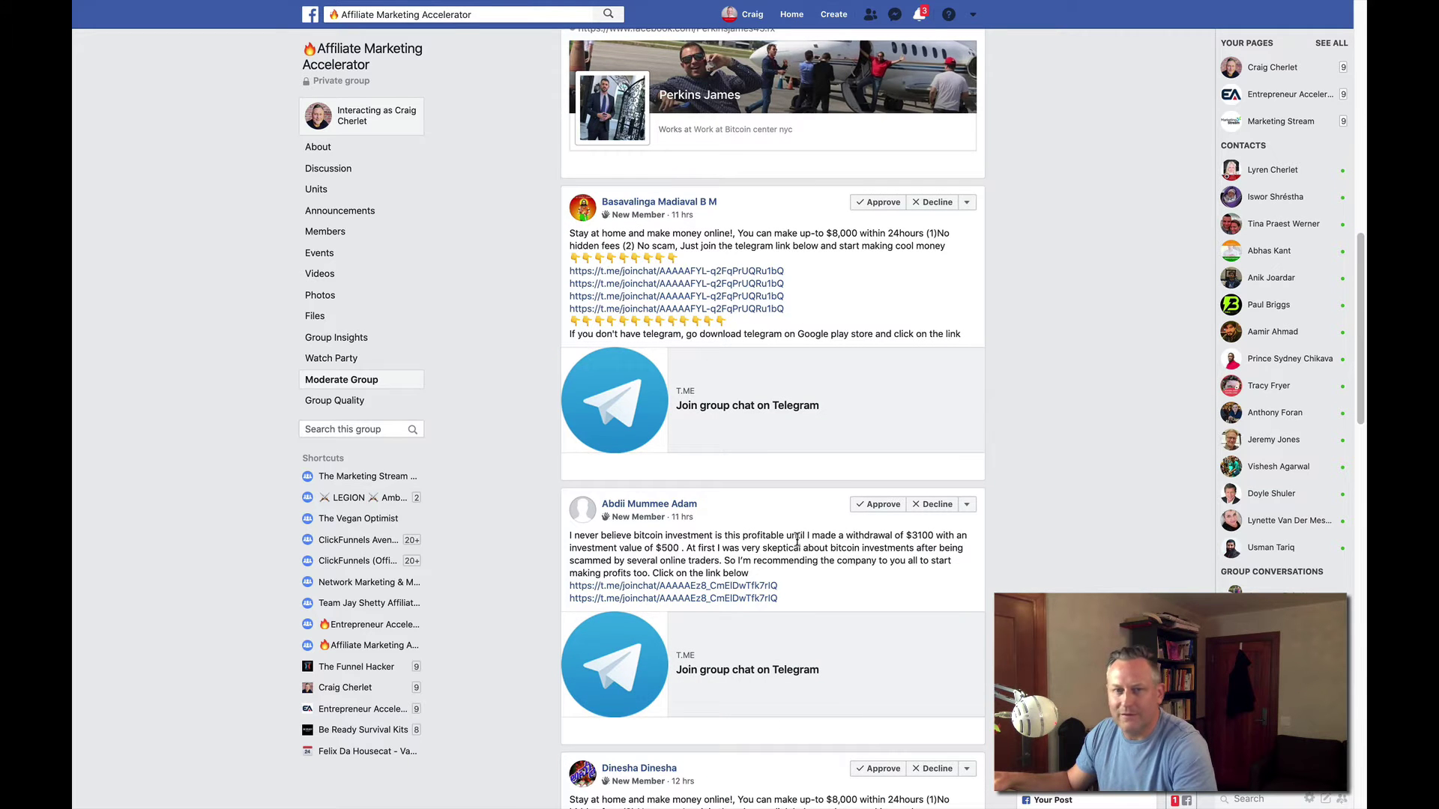
scroll(795, 554, "down", 3)
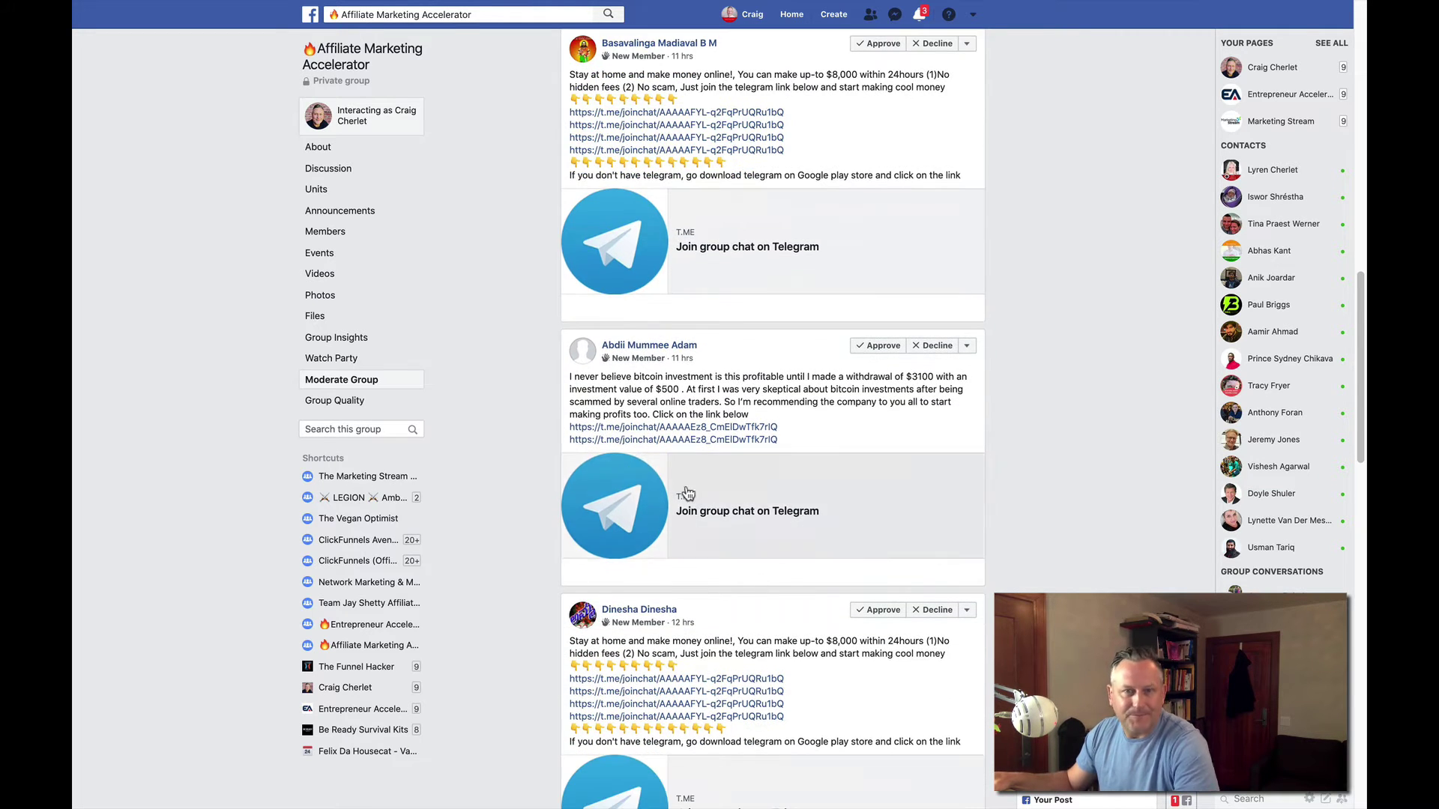
scroll(844, 505, "down", 8)
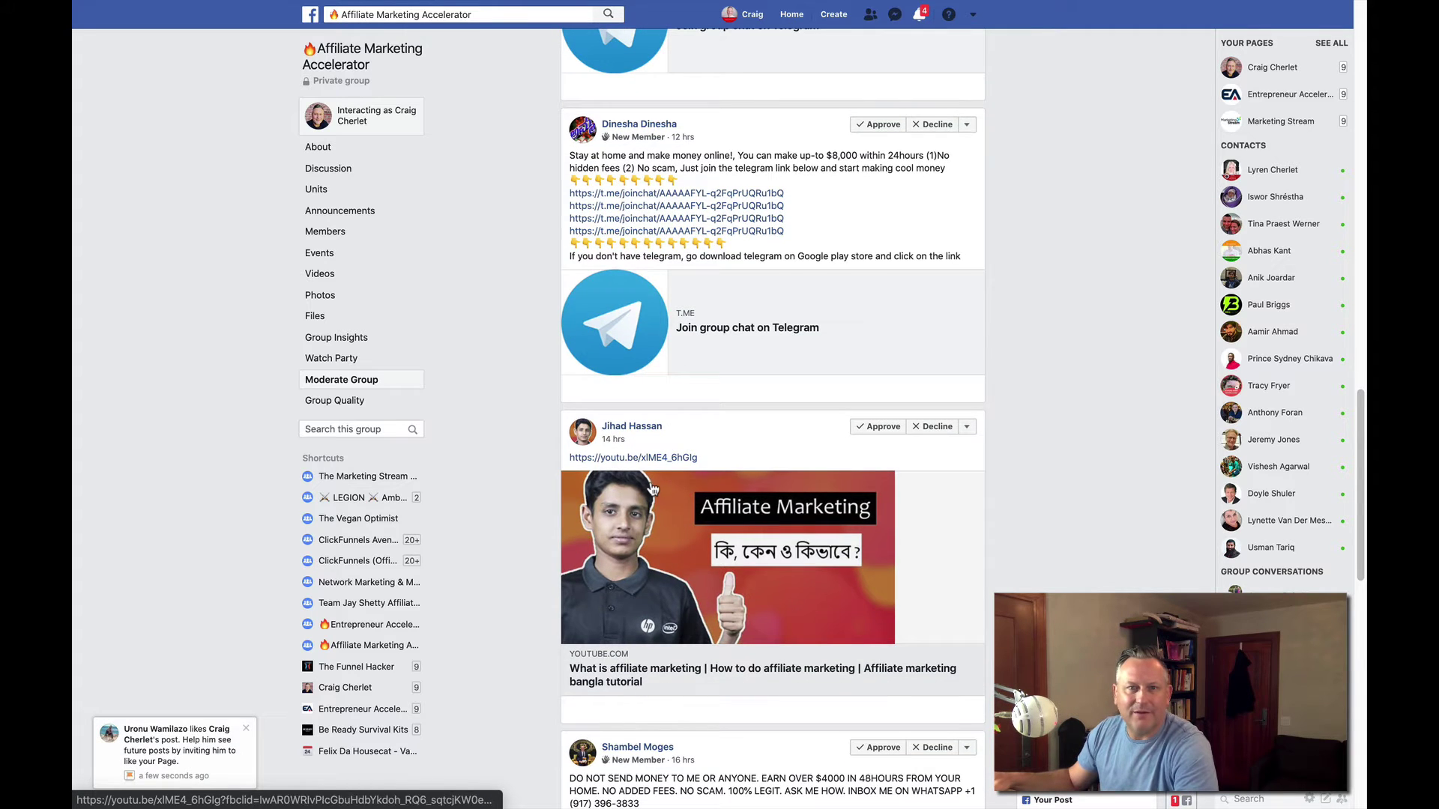
Step: Approve the pending affiliate-marketing YouTube video post so it publishes to the group
left_click(876, 433)
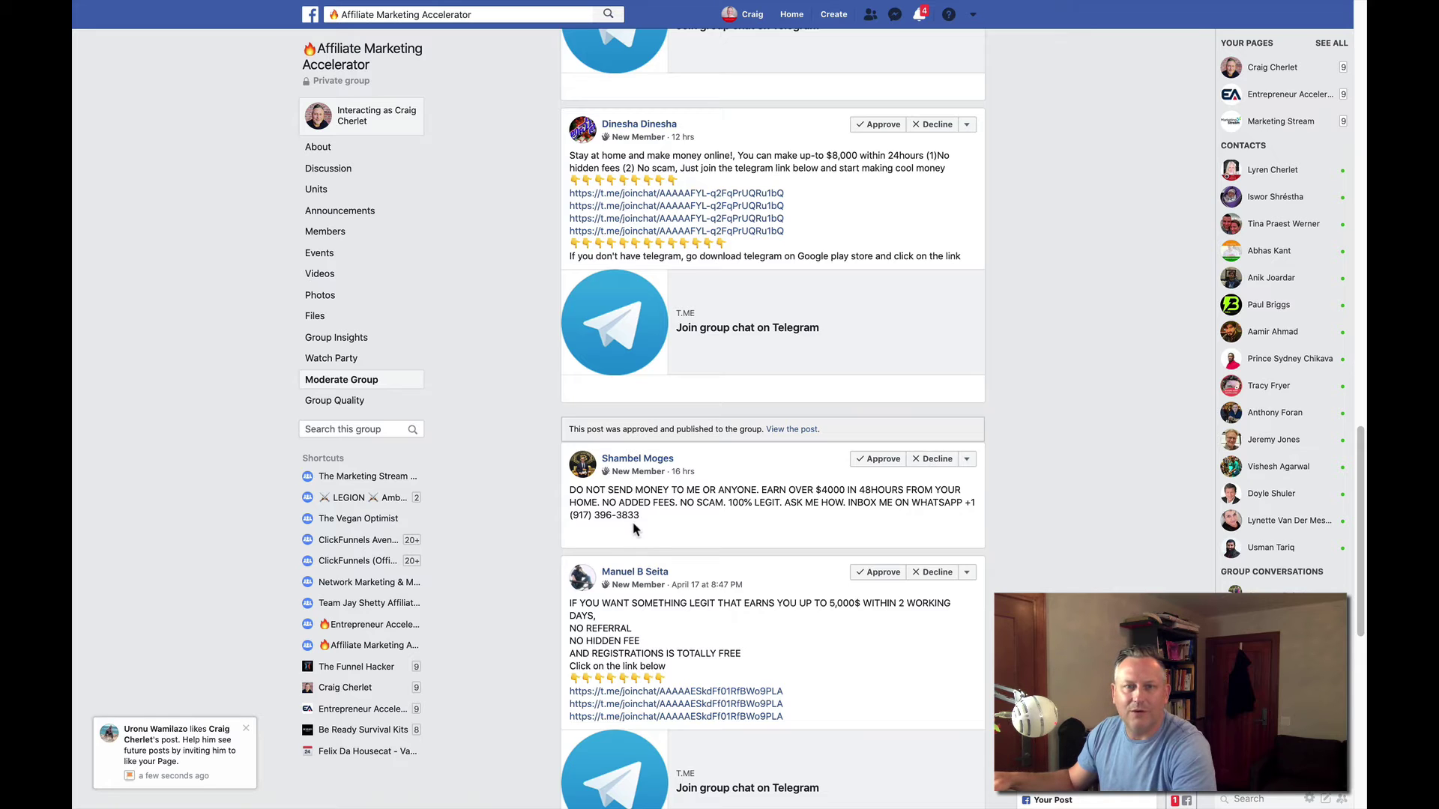
scroll(829, 551, "down", 6)
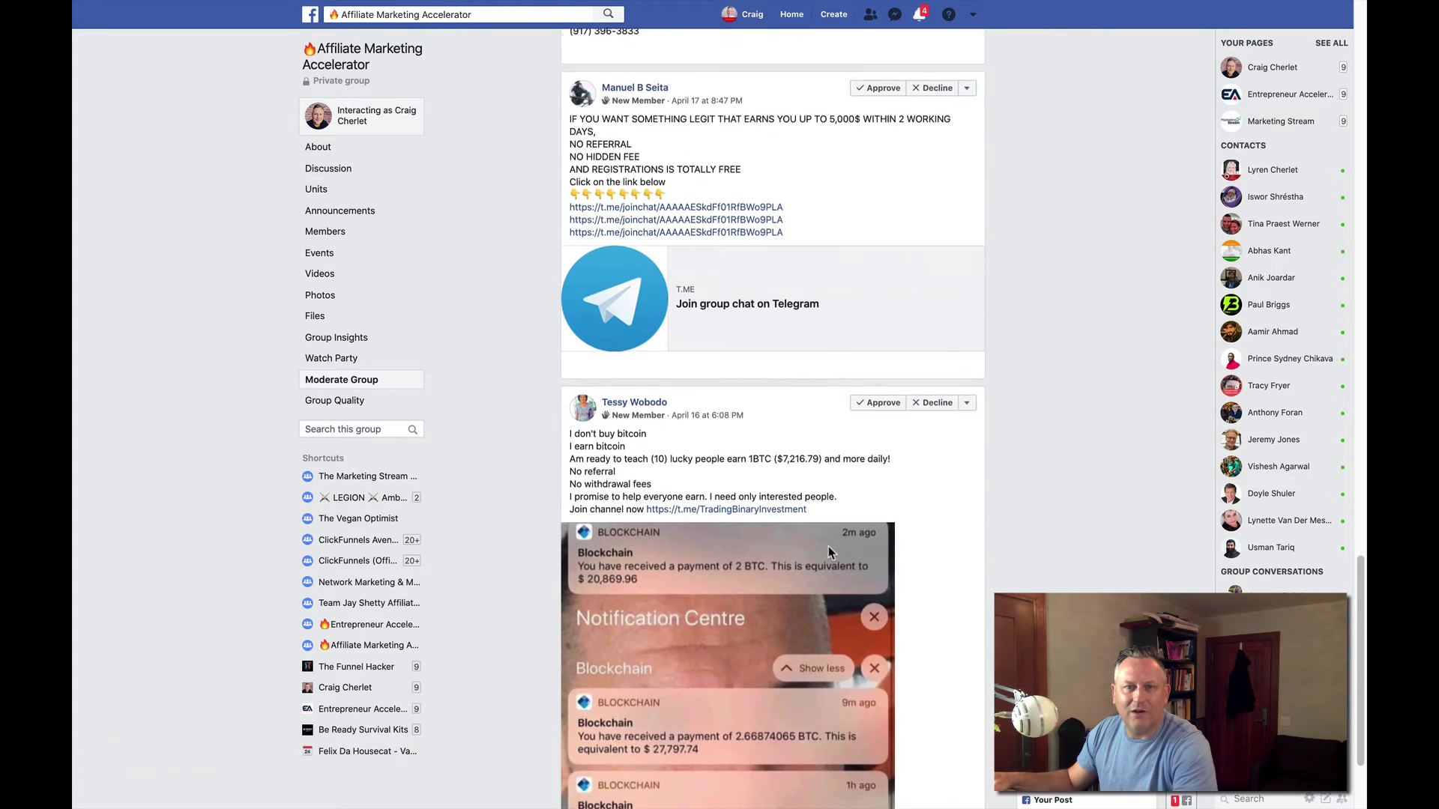
scroll(829, 552, "down", 2)
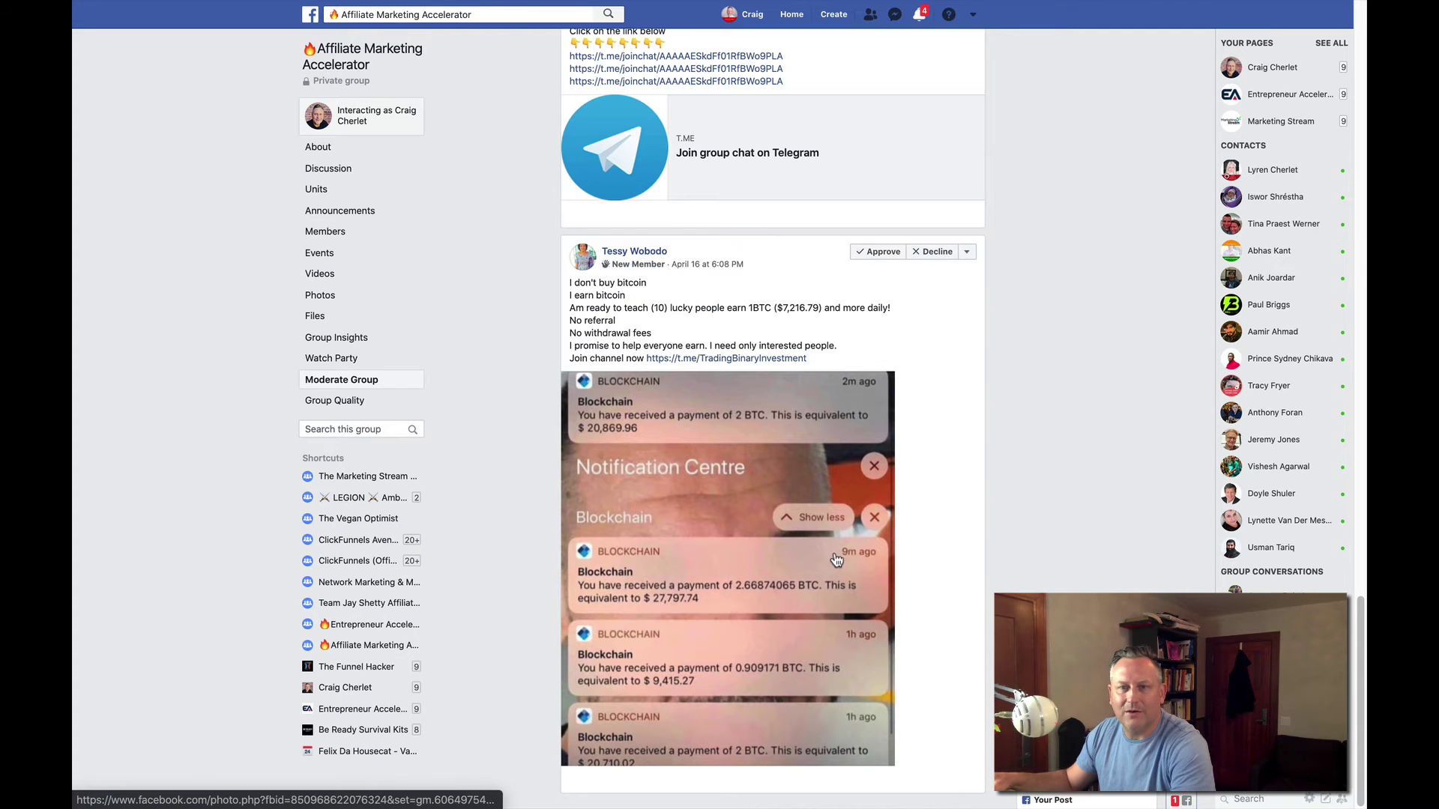
scroll(927, 476, "up", 10)
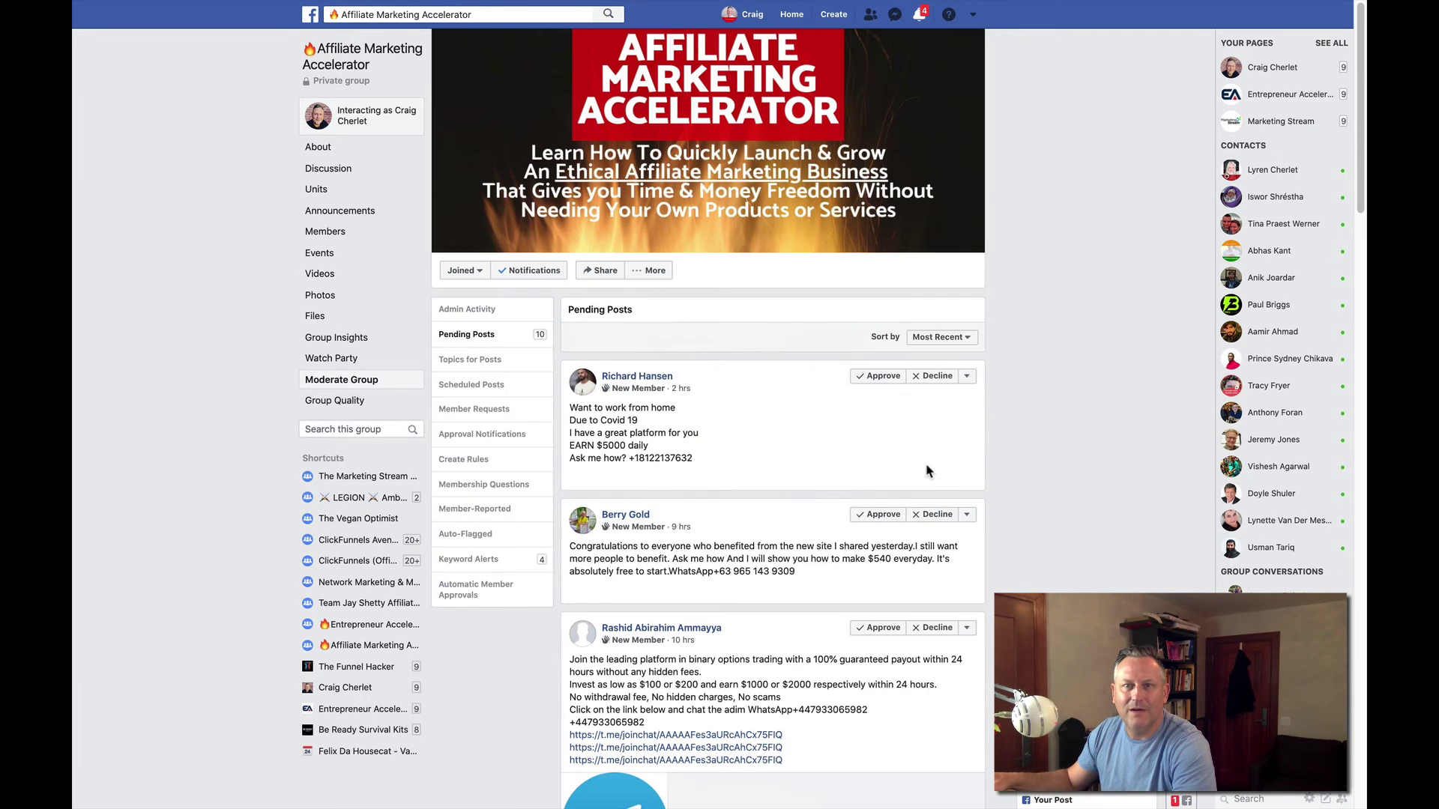
left_click(976, 383)
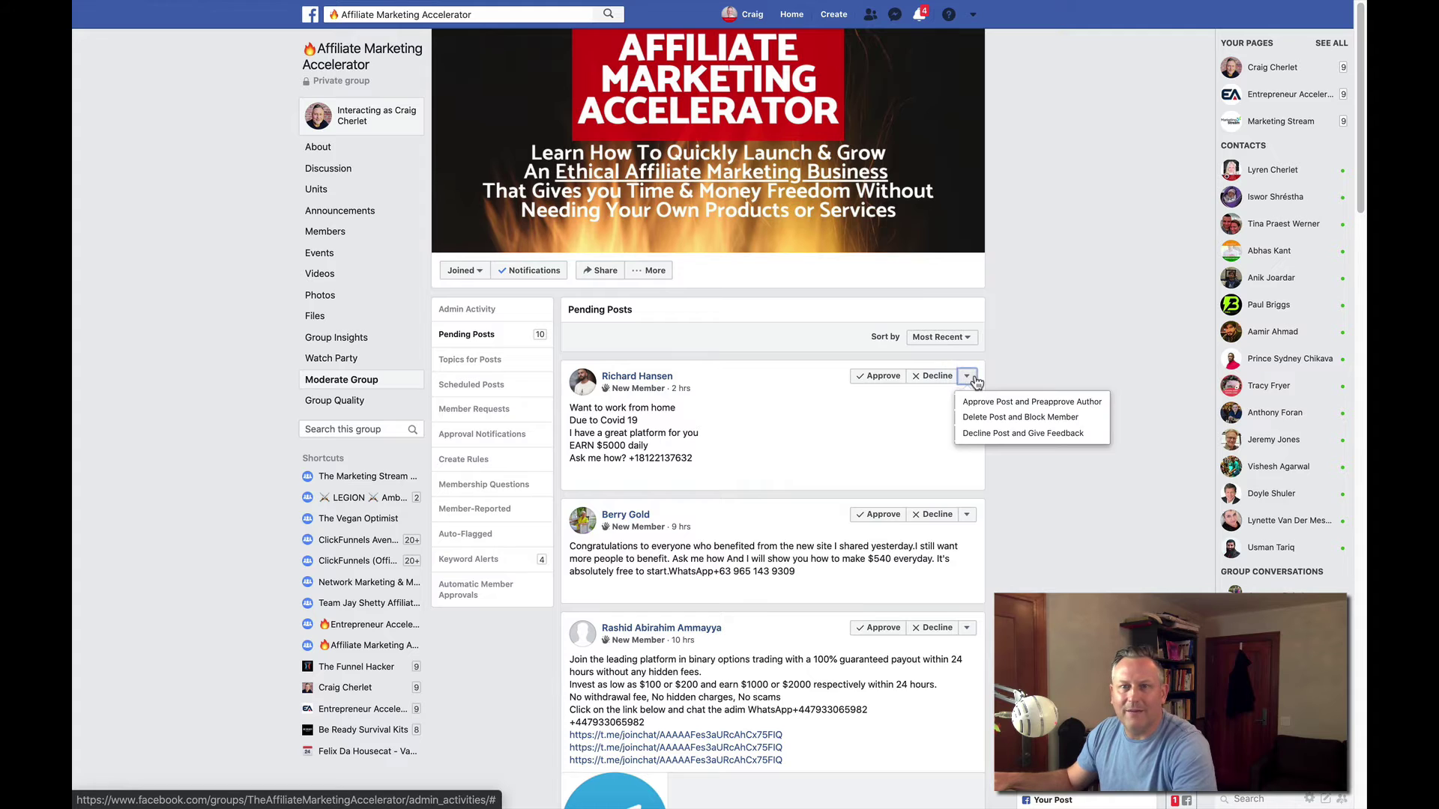
Step: Delete the work-from-home spam post and block its author, removing their posts, comments, polls and invites
left_click(1006, 424)
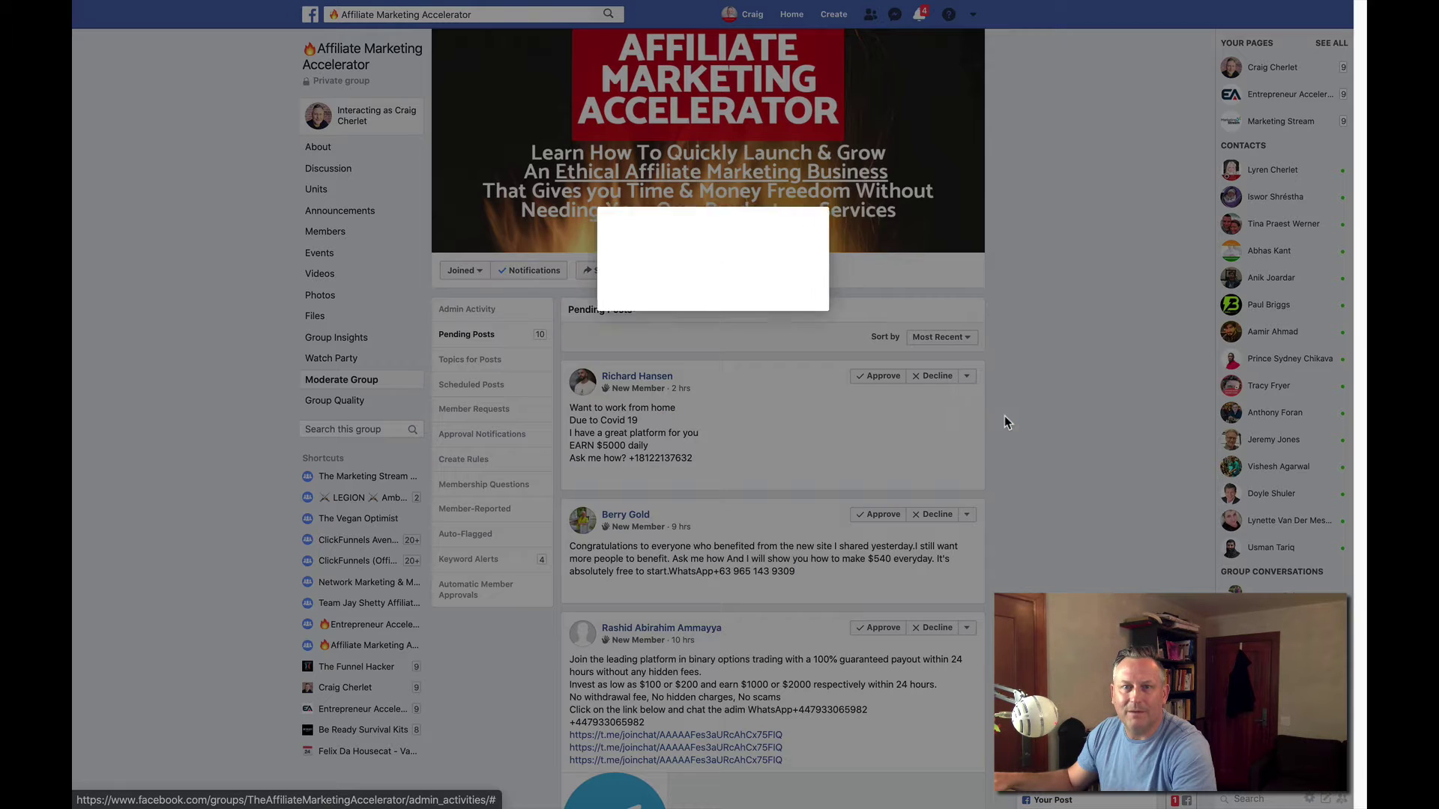
left_click(589, 315)
left_click(589, 294)
left_click(589, 272)
left_click(590, 251)
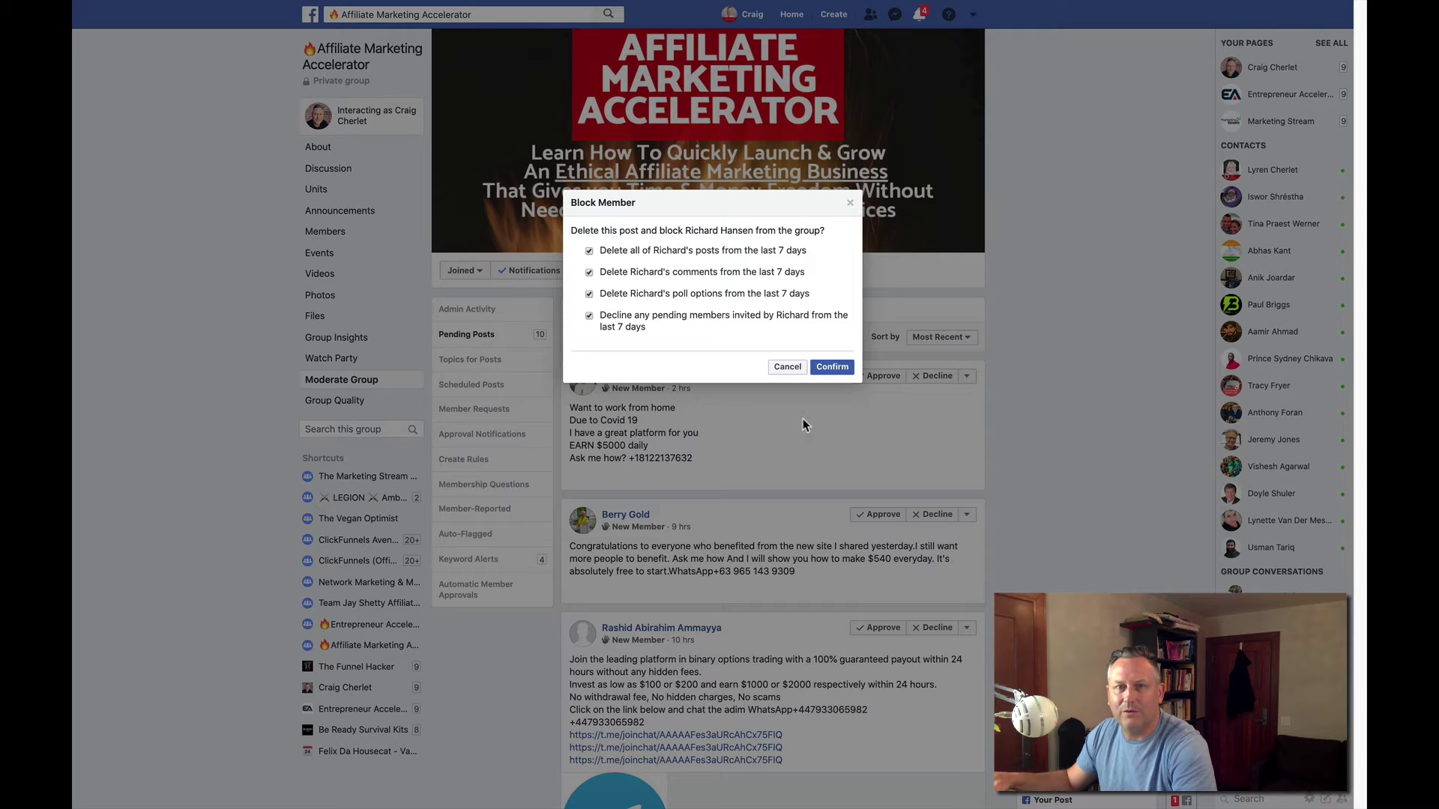
left_click(829, 367)
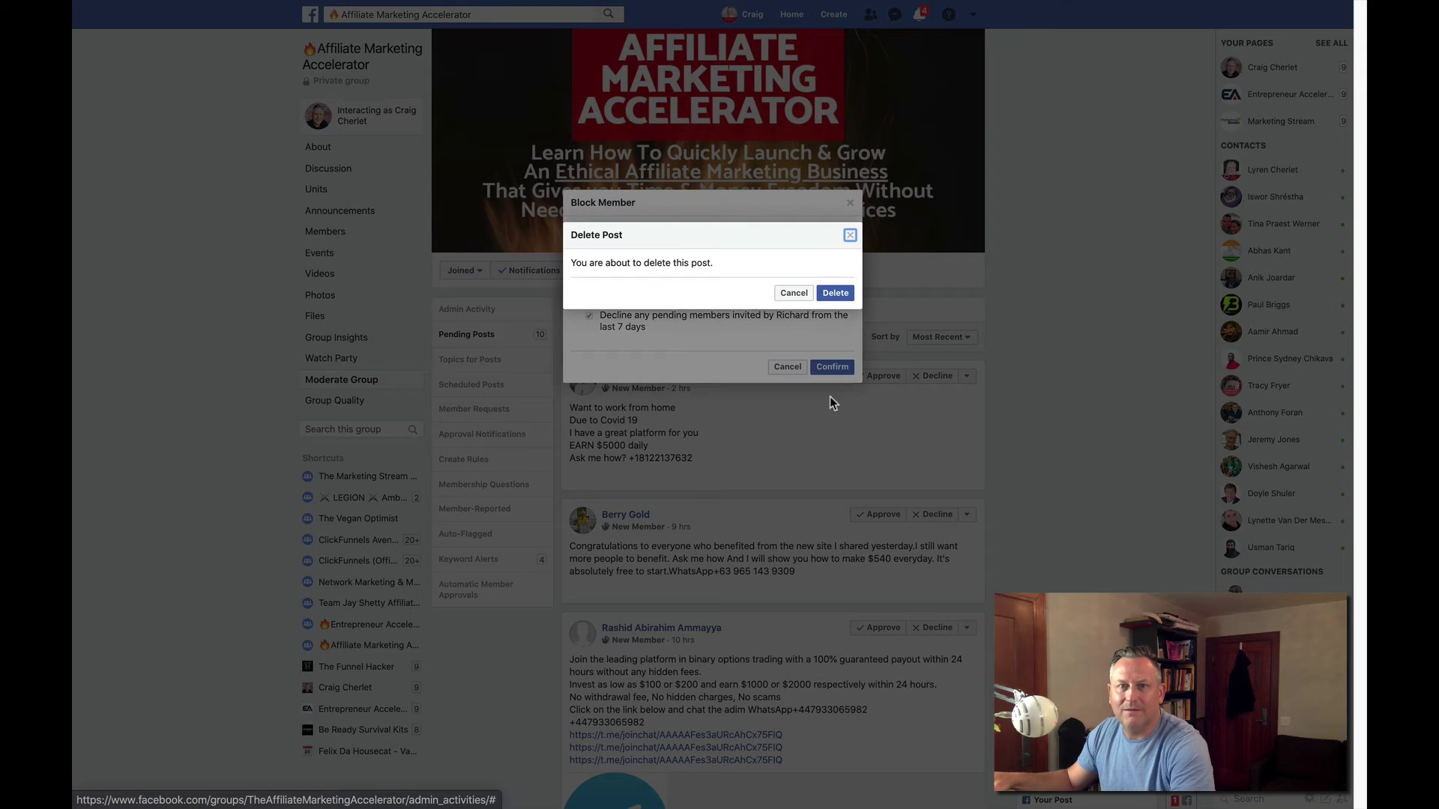
left_click(837, 300)
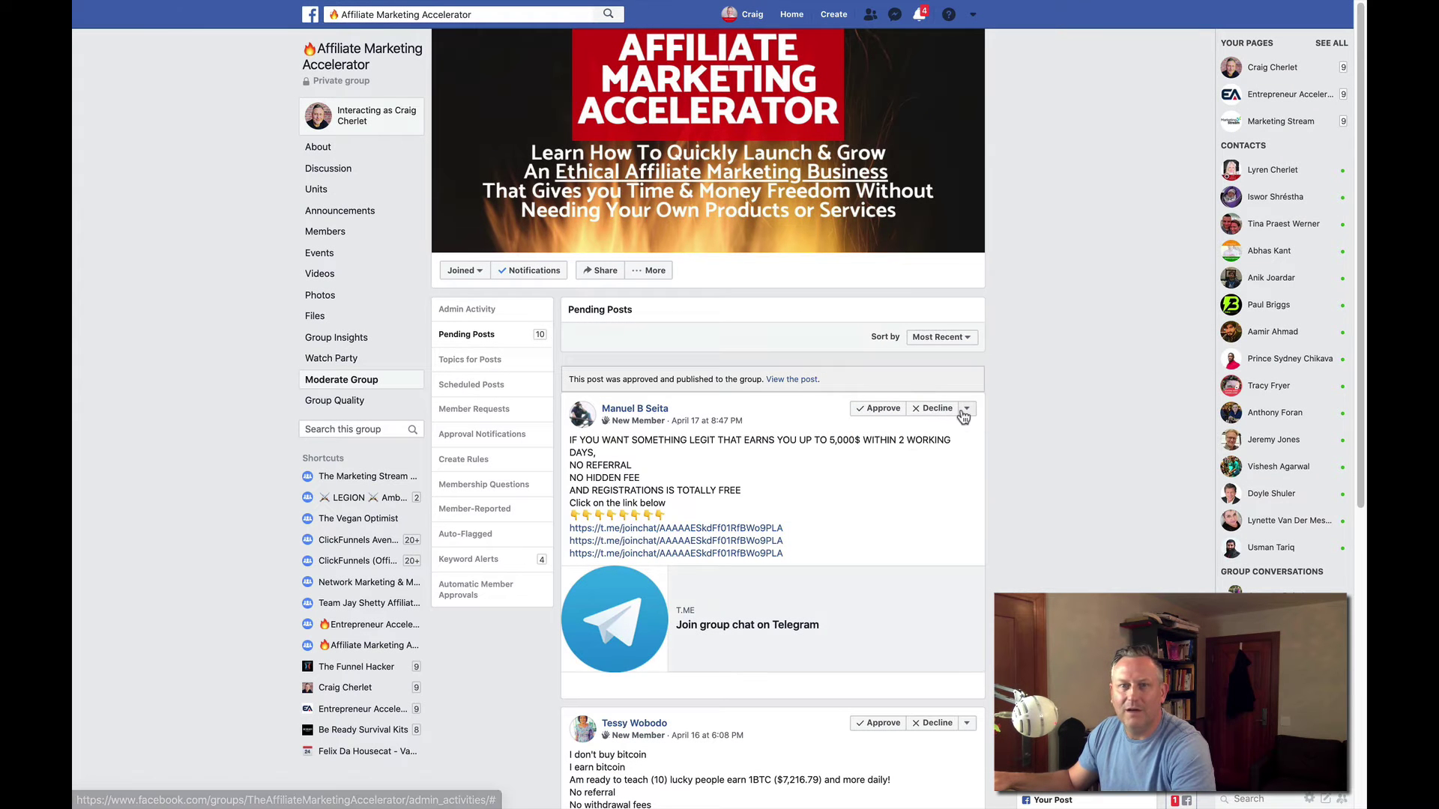
left_click(967, 410)
Step: Delete the Telegram 5,000$ spam post and block its author, clearing their posts, comments, polls and invites
left_click(982, 450)
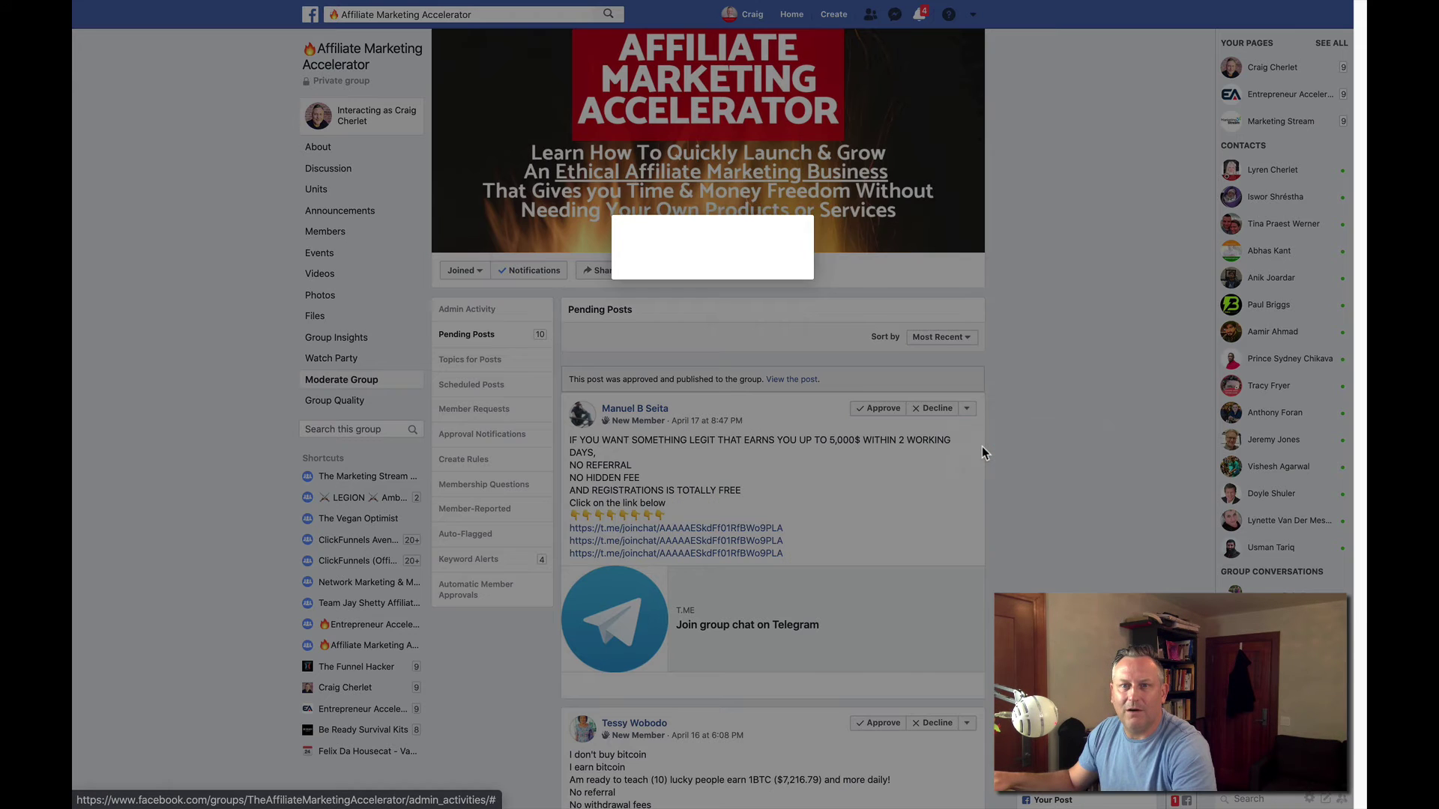
left_click(589, 315)
left_click(589, 294)
left_click(589, 273)
left_click(589, 251)
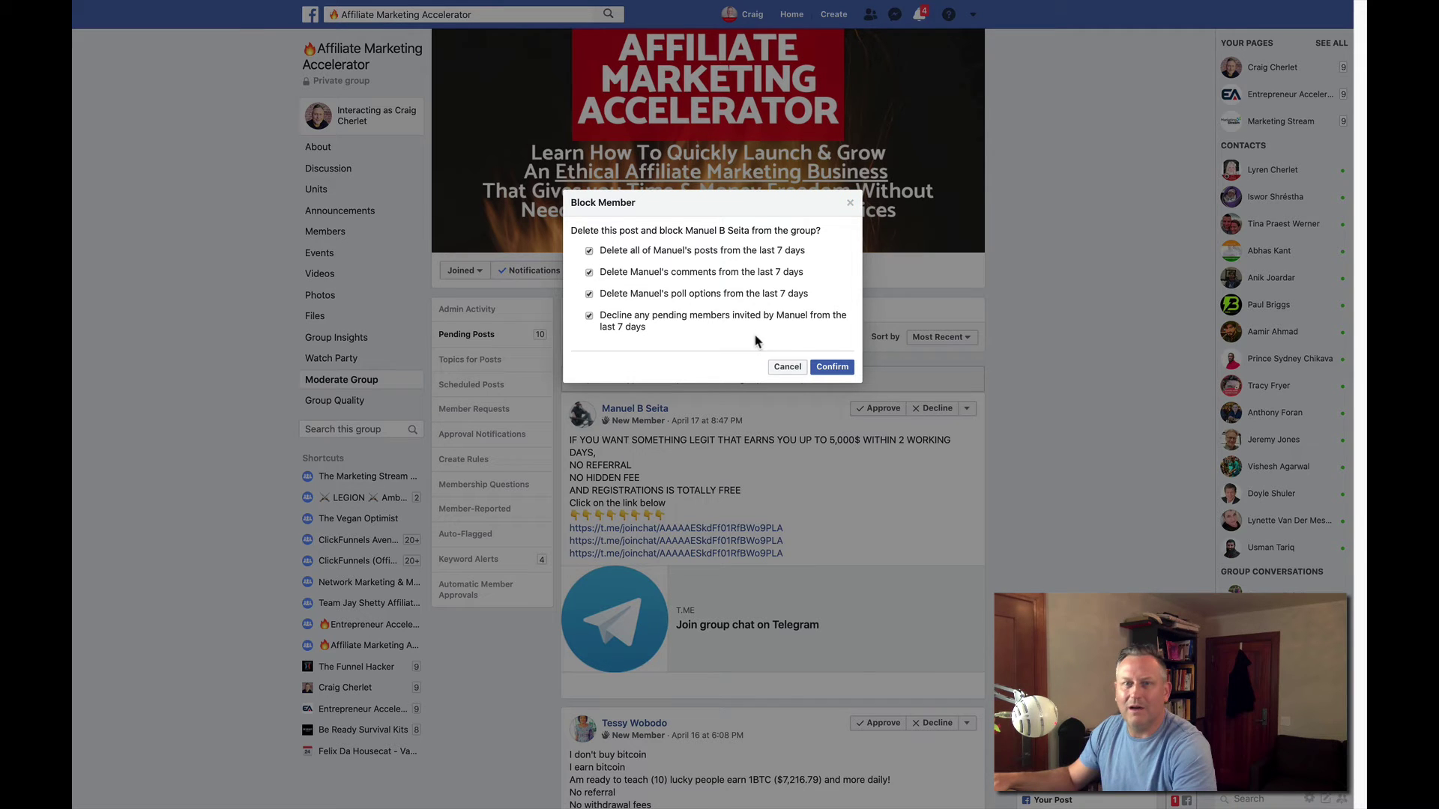
left_click(838, 368)
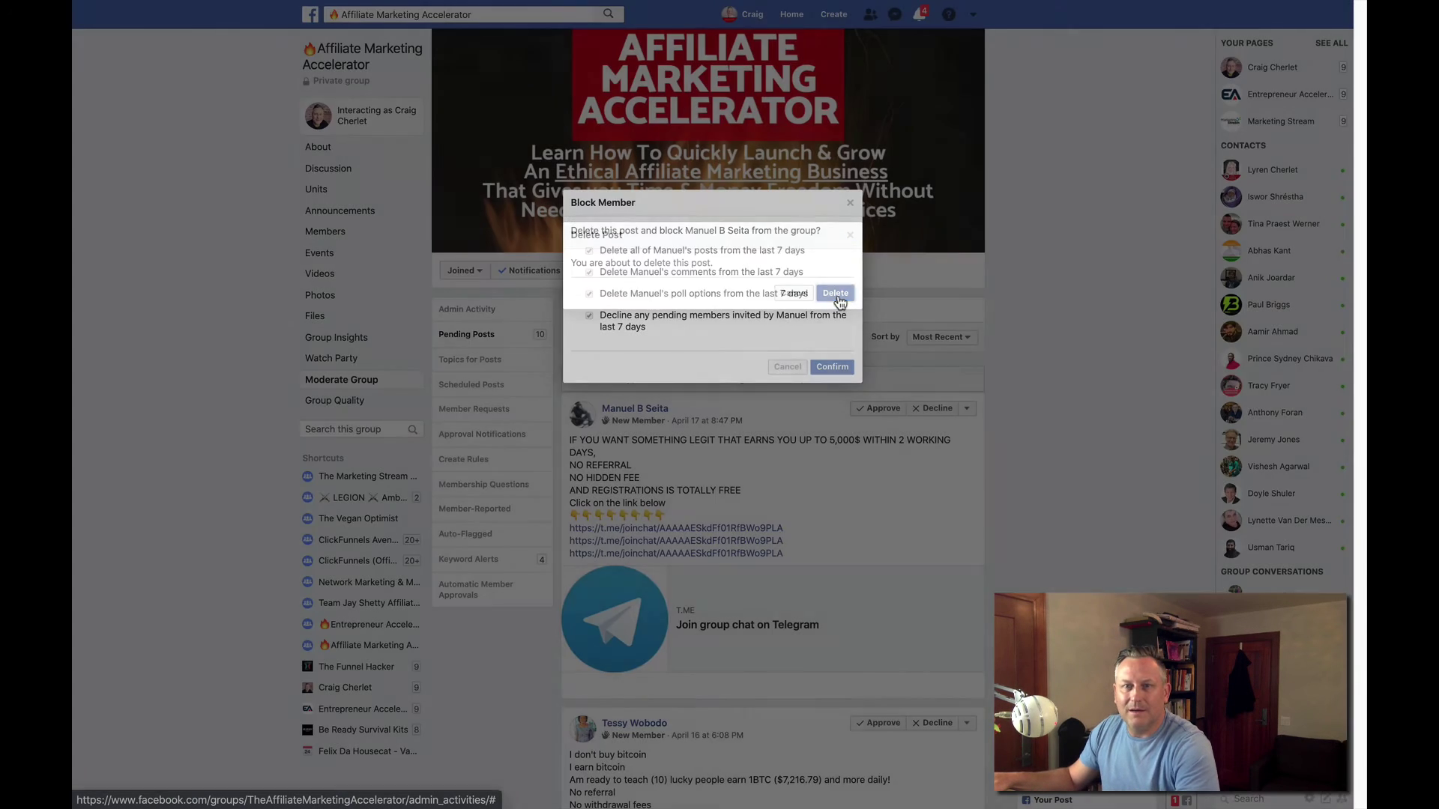
left_click(837, 293)
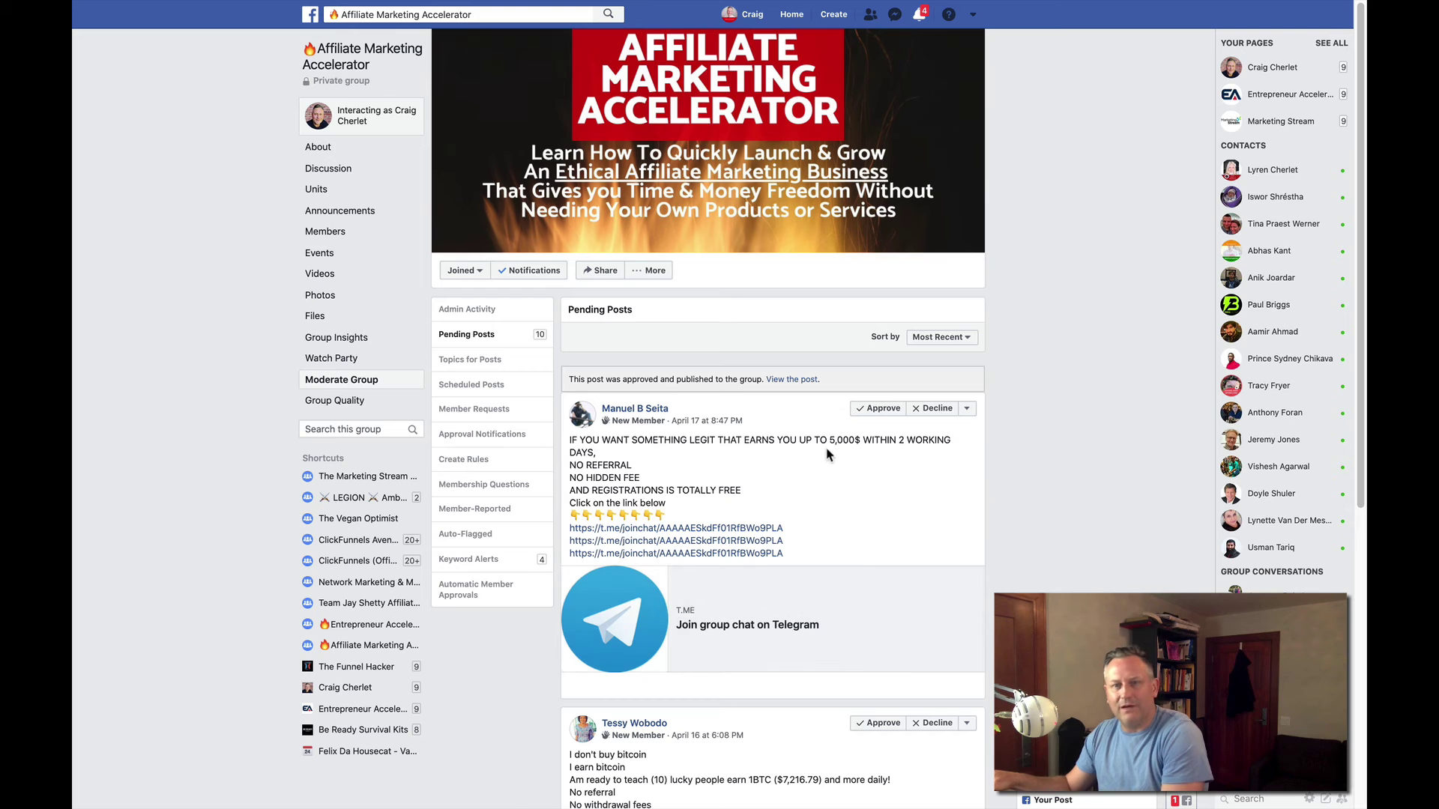
Step: Retry removing the lingering Telegram post and dismiss the 'content no longer available' notice
left_click(967, 408)
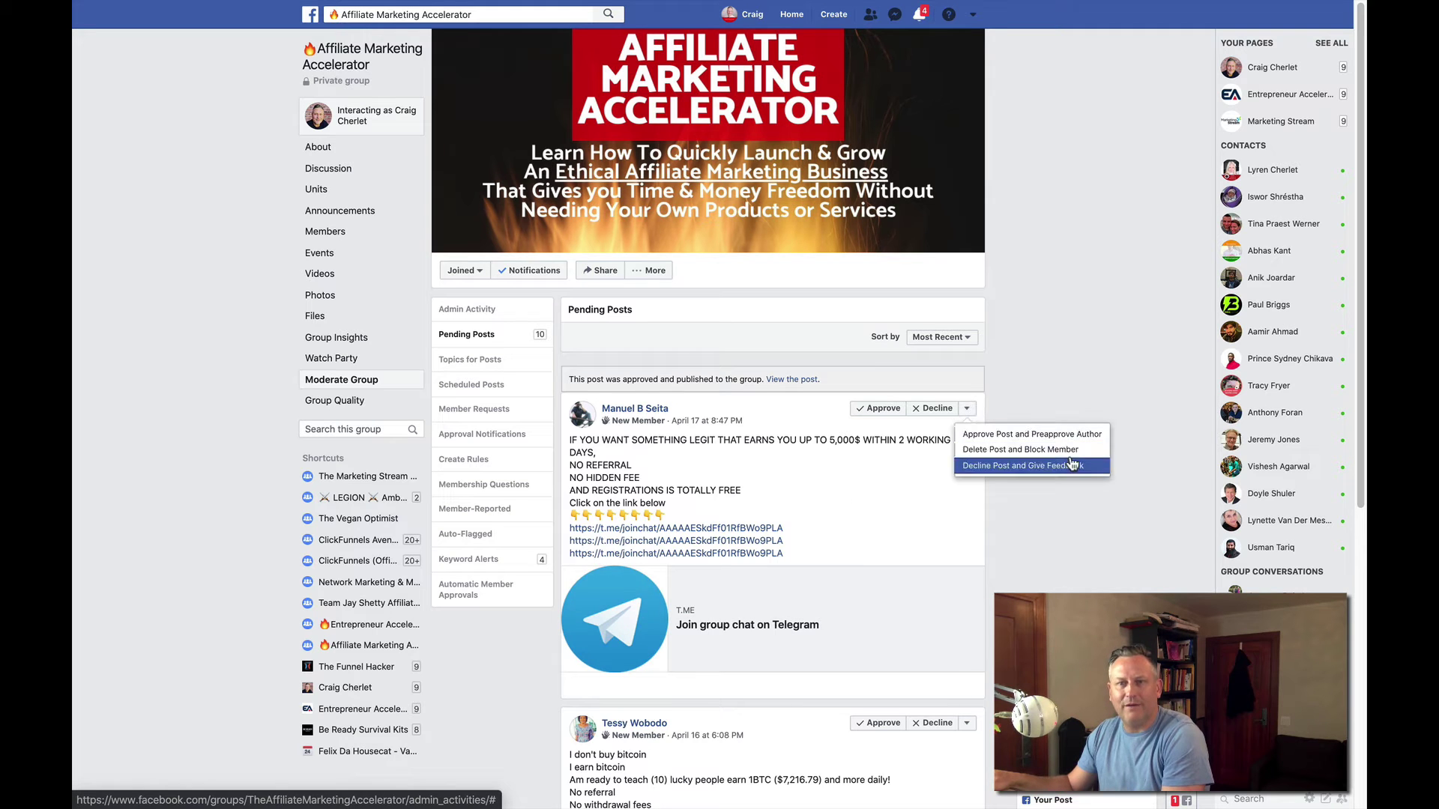
left_click(1049, 449)
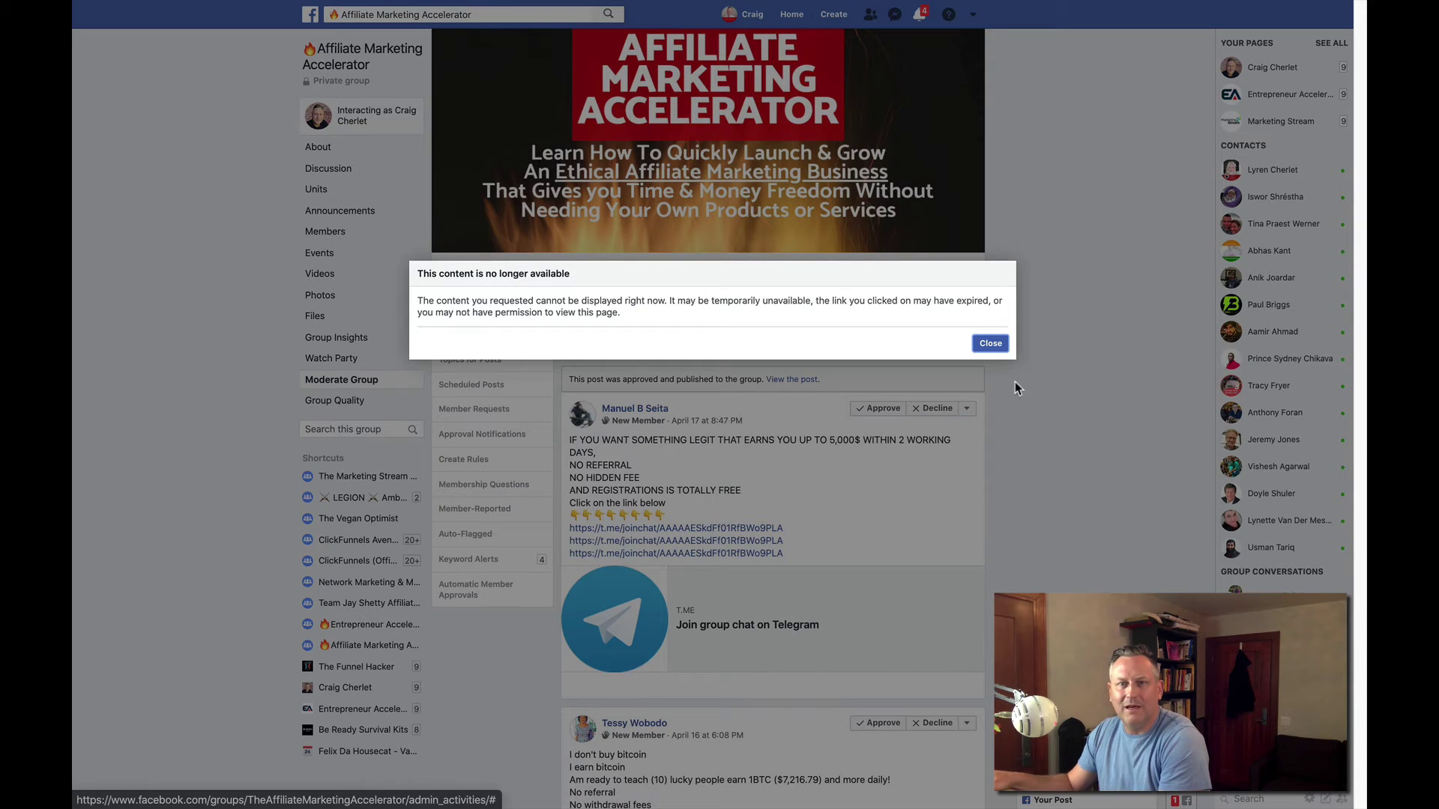
left_click(990, 344)
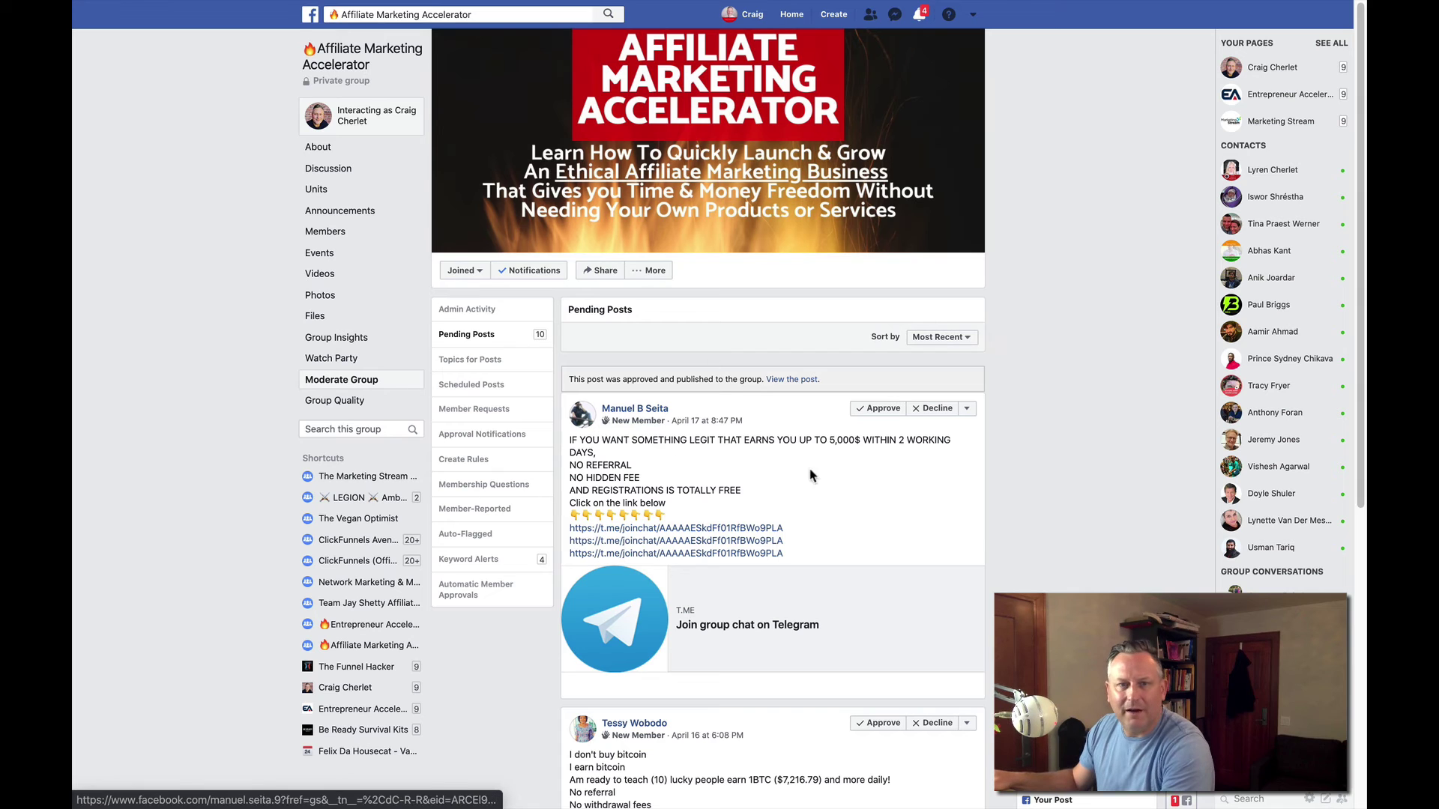
Step: Review the keyword-flagged comments, then check the bitcoin, joinchat and forex alert words in group settings
left_click(464, 567)
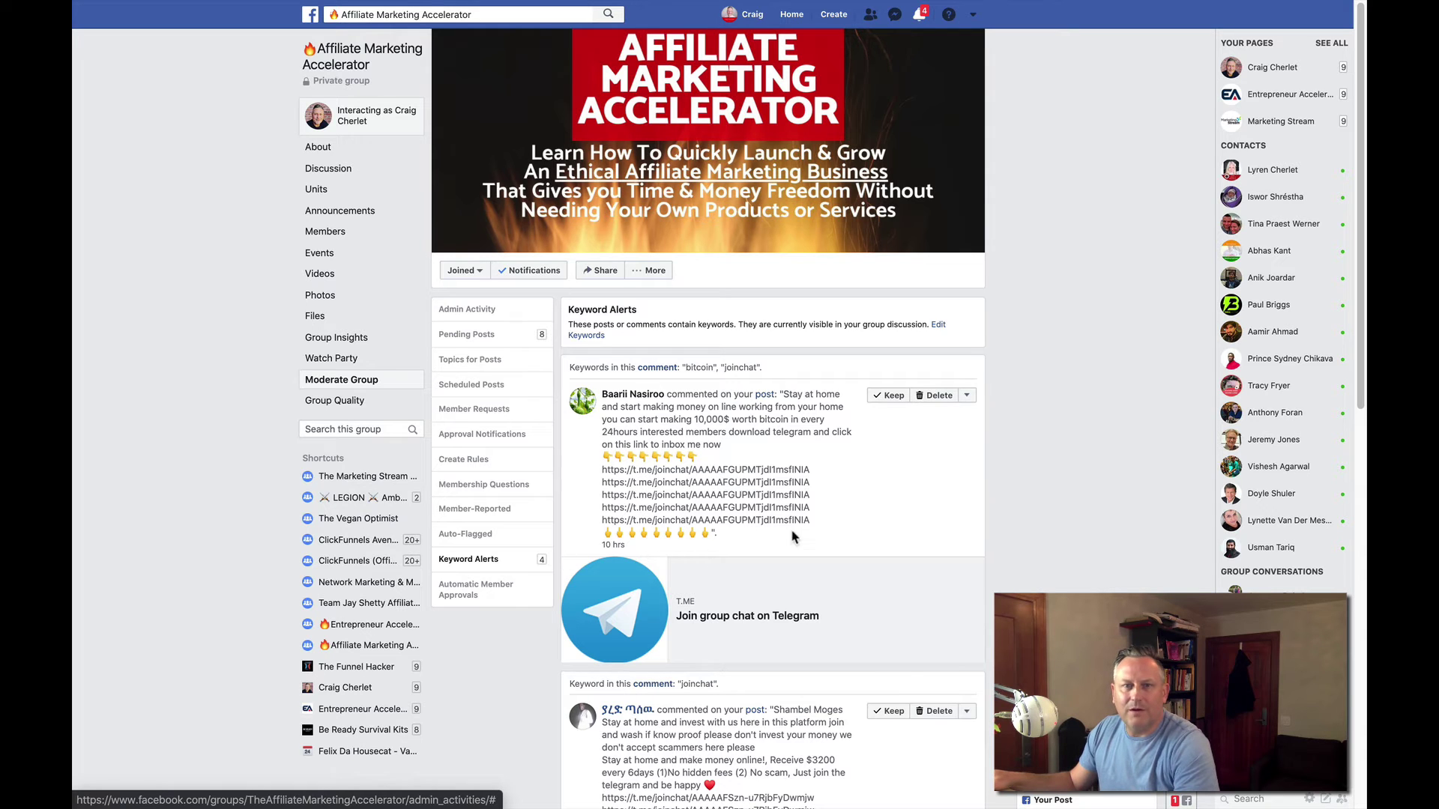
scroll(584, 344, "down", 3)
left_click(587, 344)
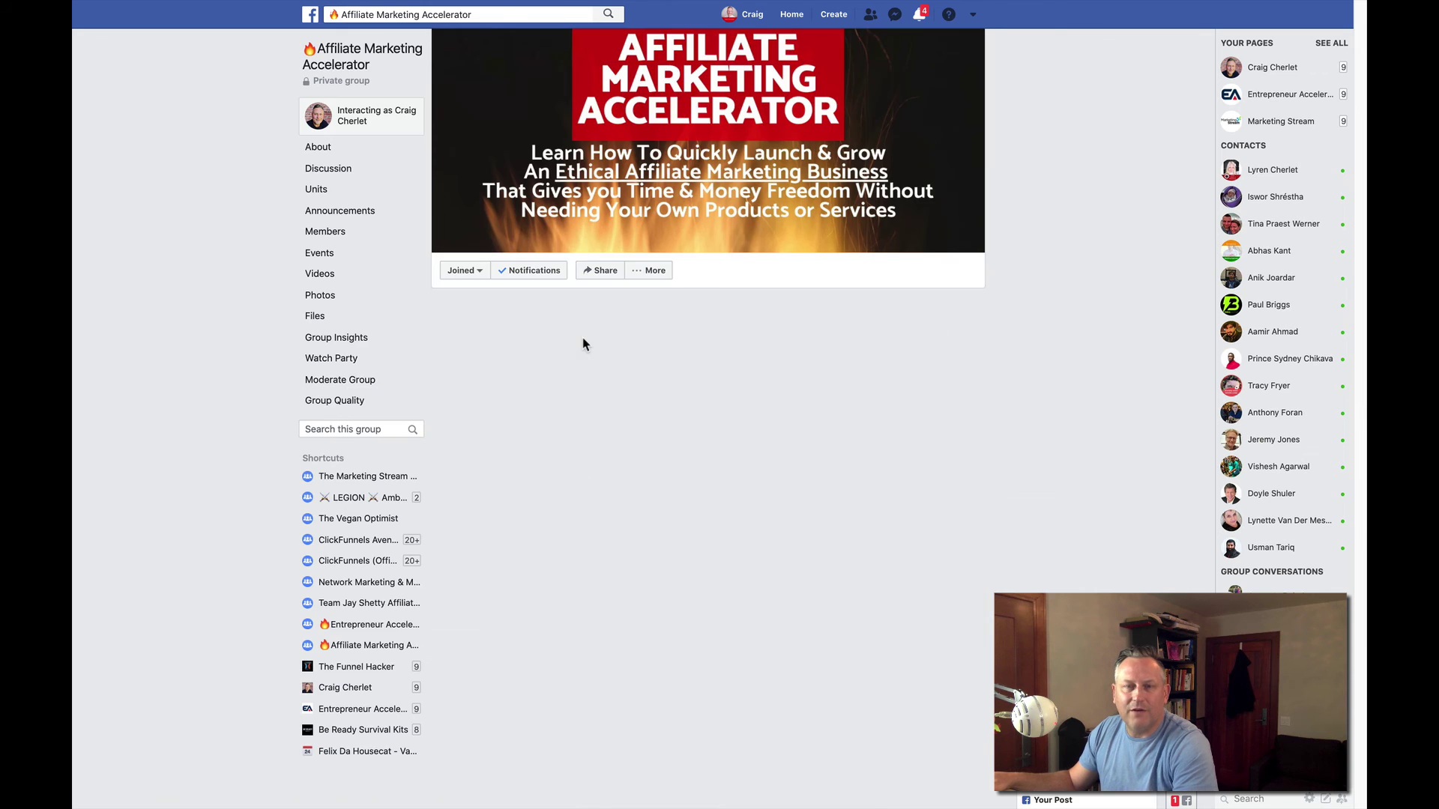
scroll(625, 623, "down", 10)
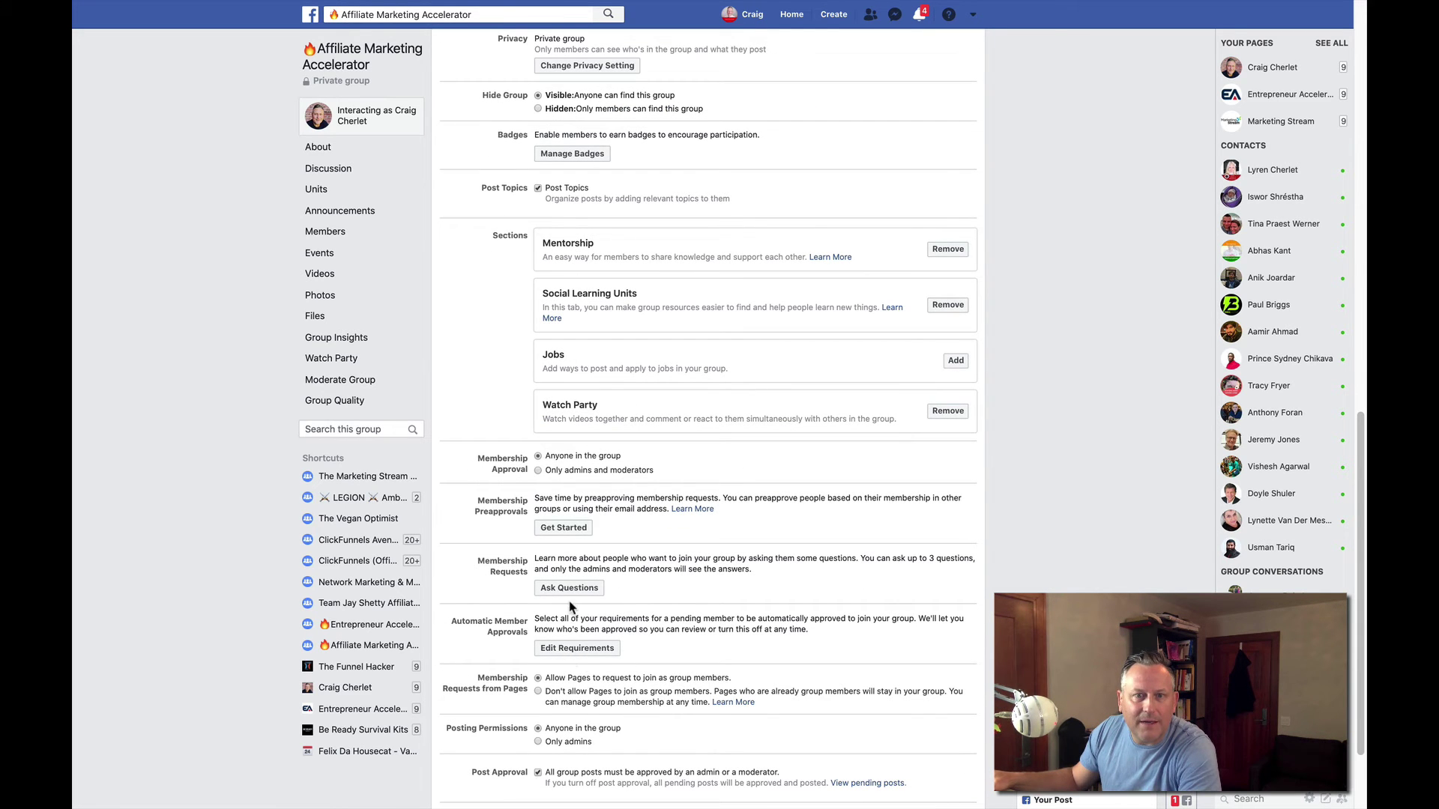
scroll(585, 687, "down", 2)
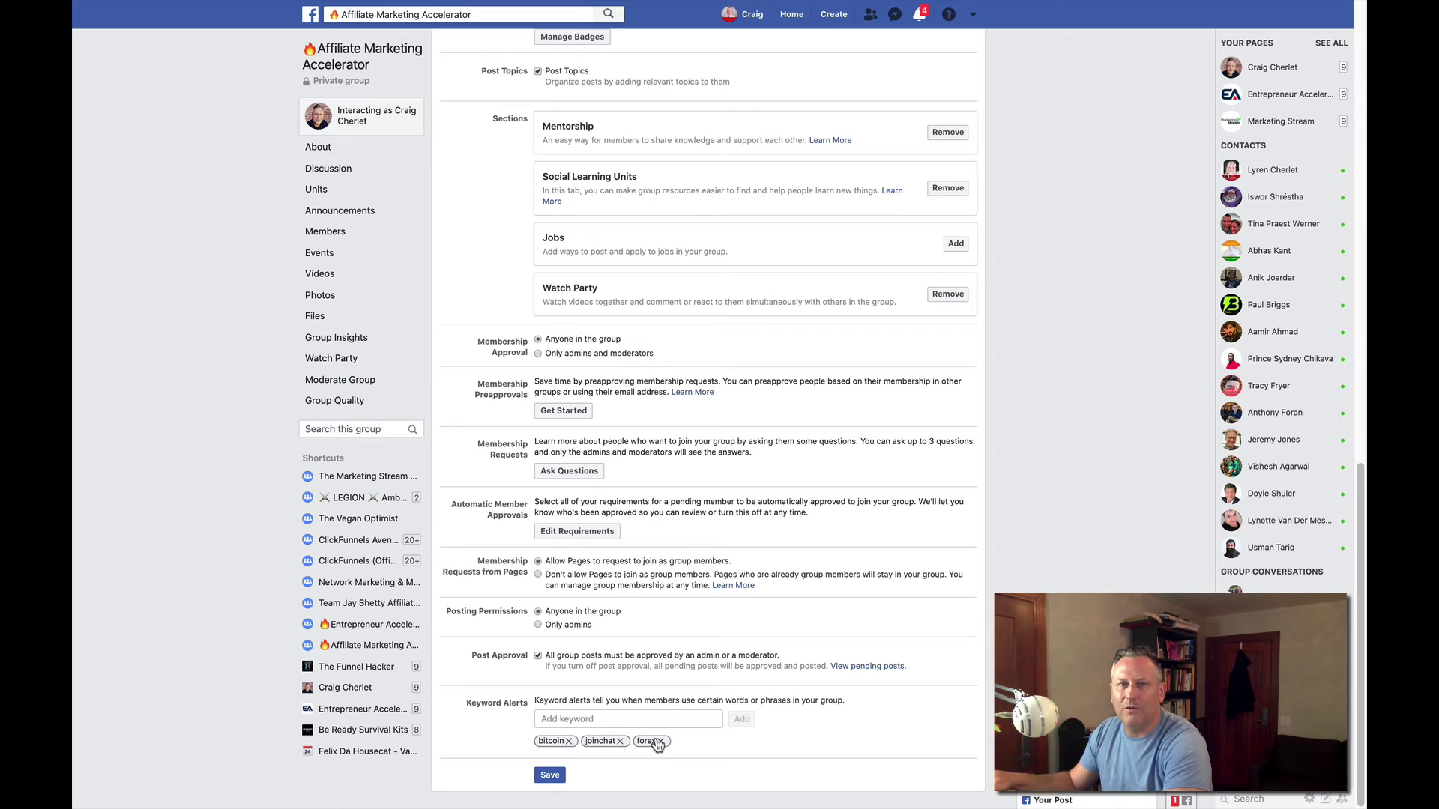
mouse_move(230, 7)
scroll(569, 365, "up", 15)
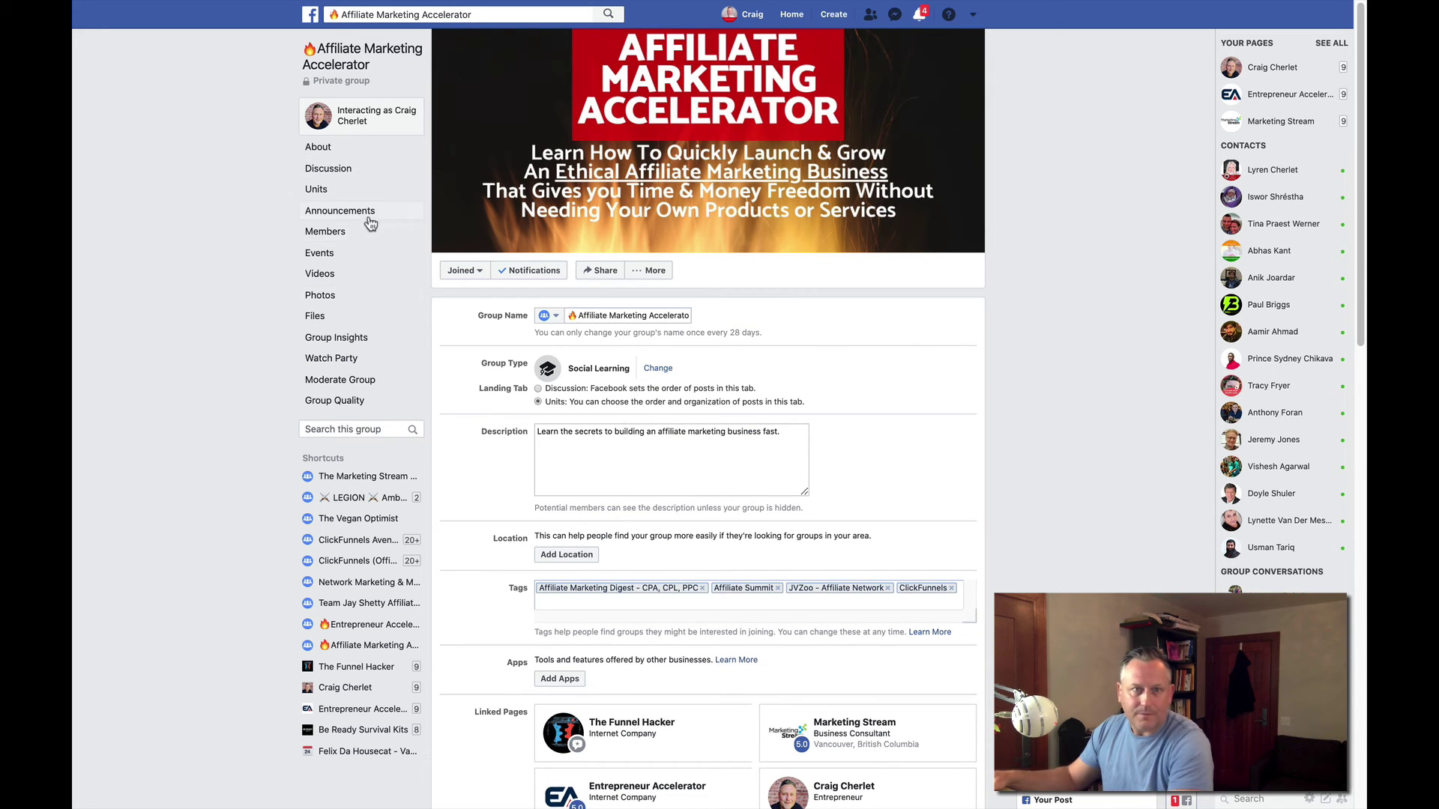
Step: Go back to Keyword Alerts and delete the flagged bitcoin-and-joinchat Telegram comment
left_click(354, 384)
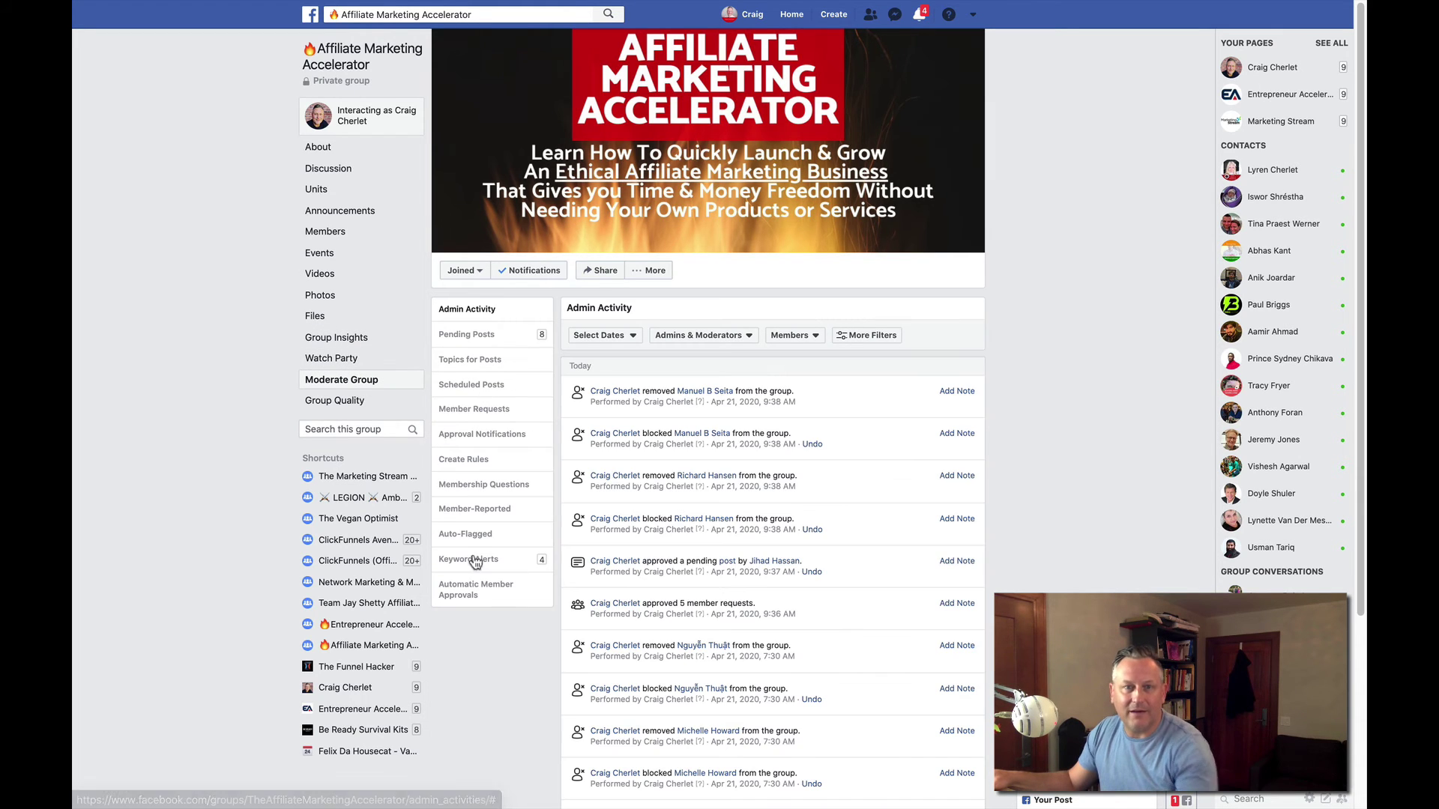
left_click(465, 563)
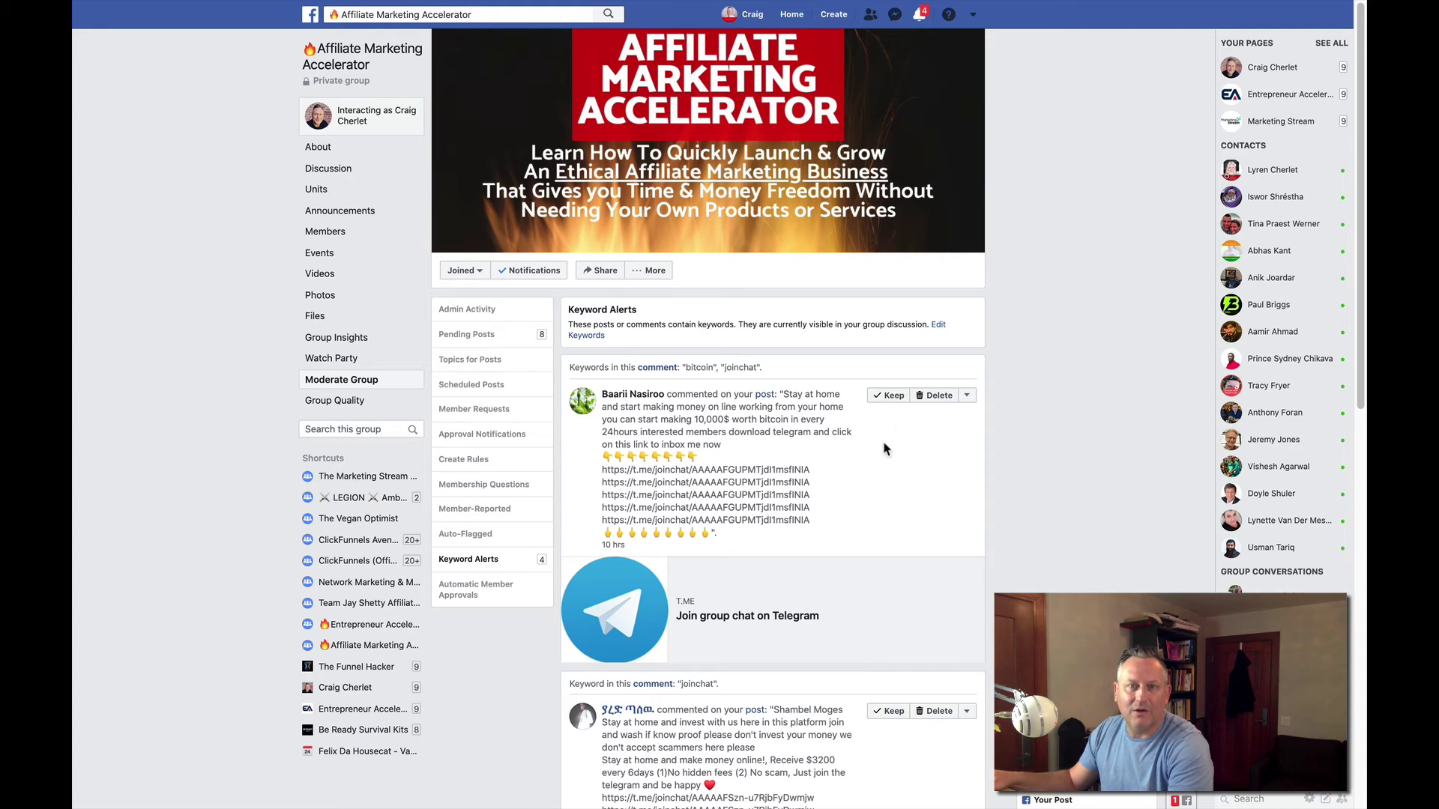
left_click(923, 397)
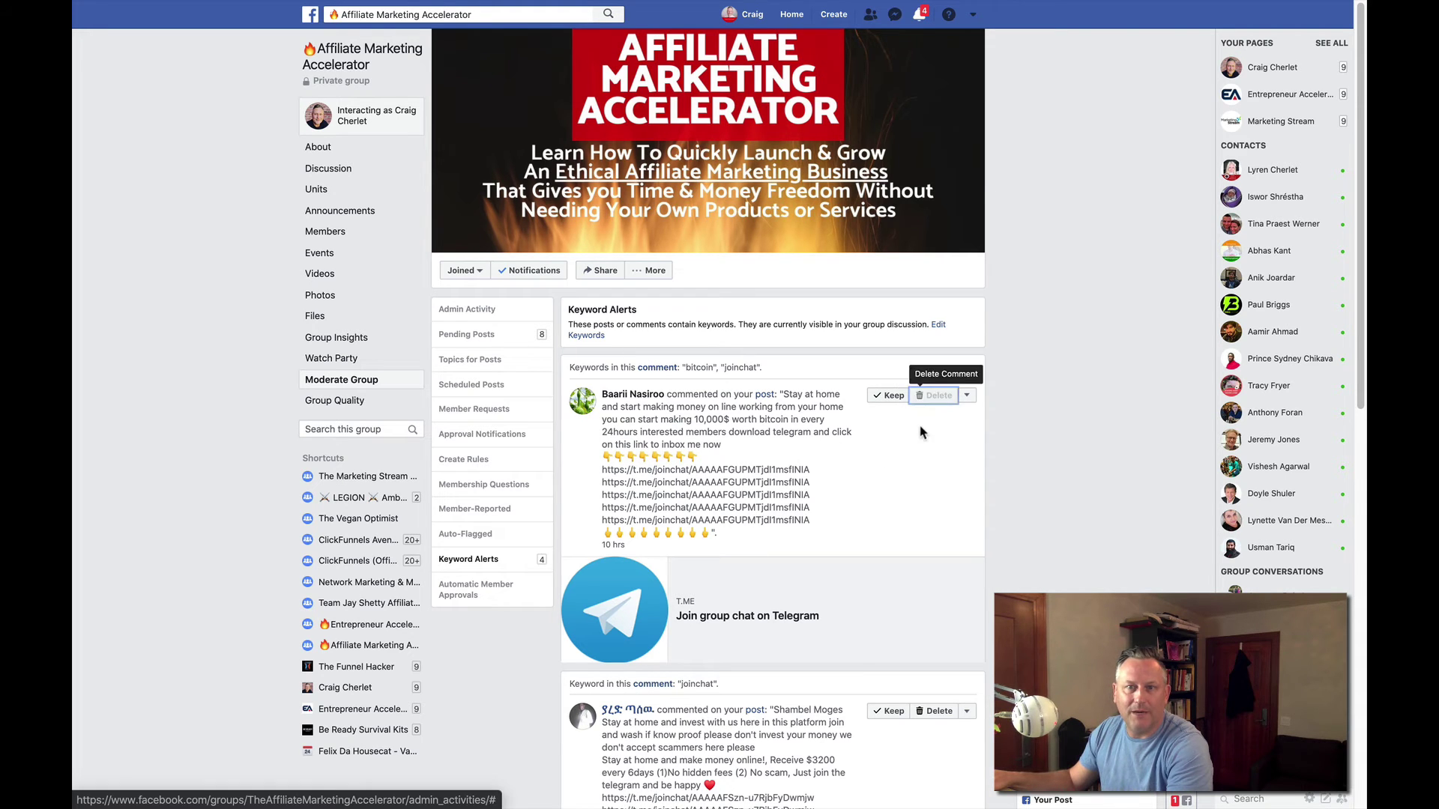
left_click(968, 395)
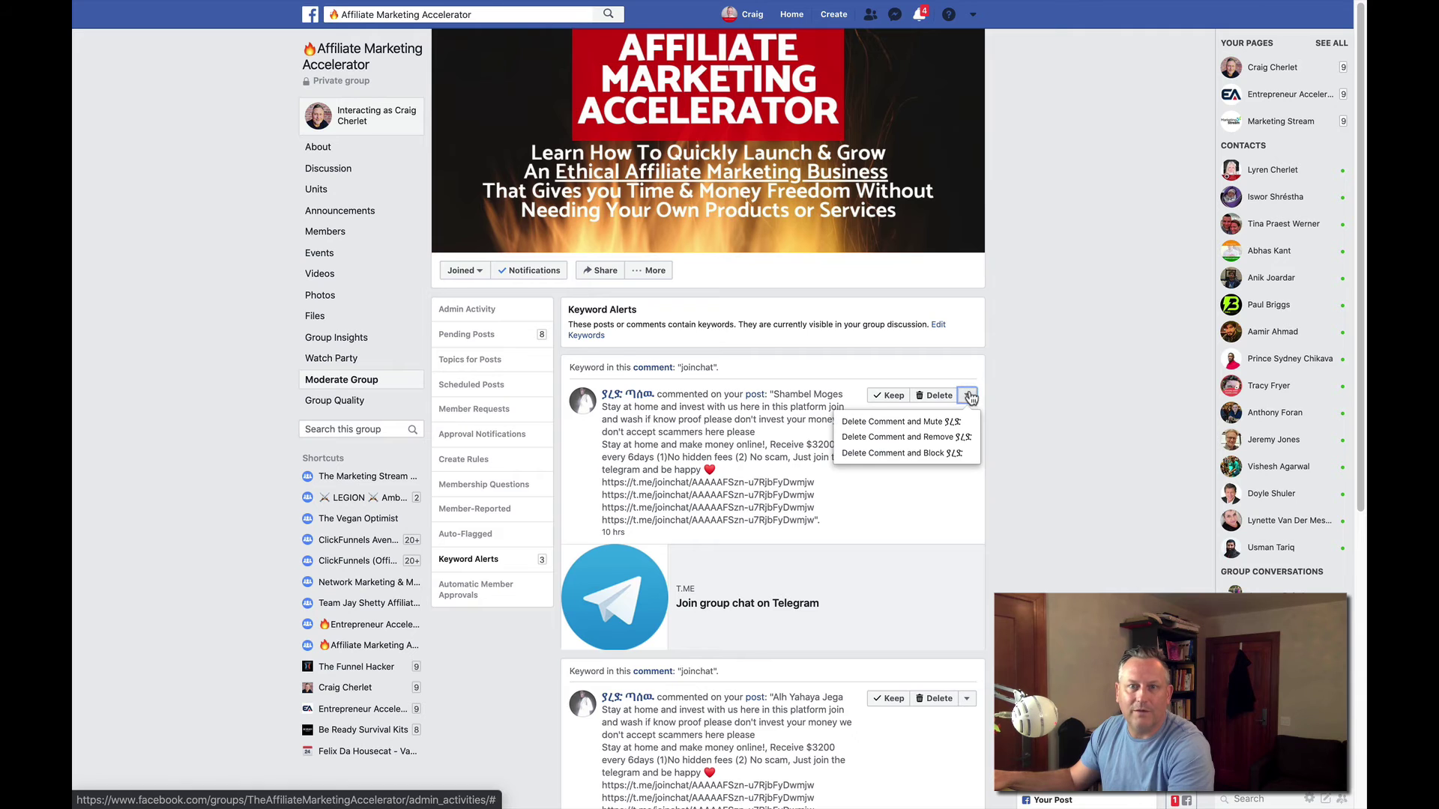
Step: Delete the flagged joinchat comment and block its author, clearing their posts, comments, polls and invites
left_click(856, 454)
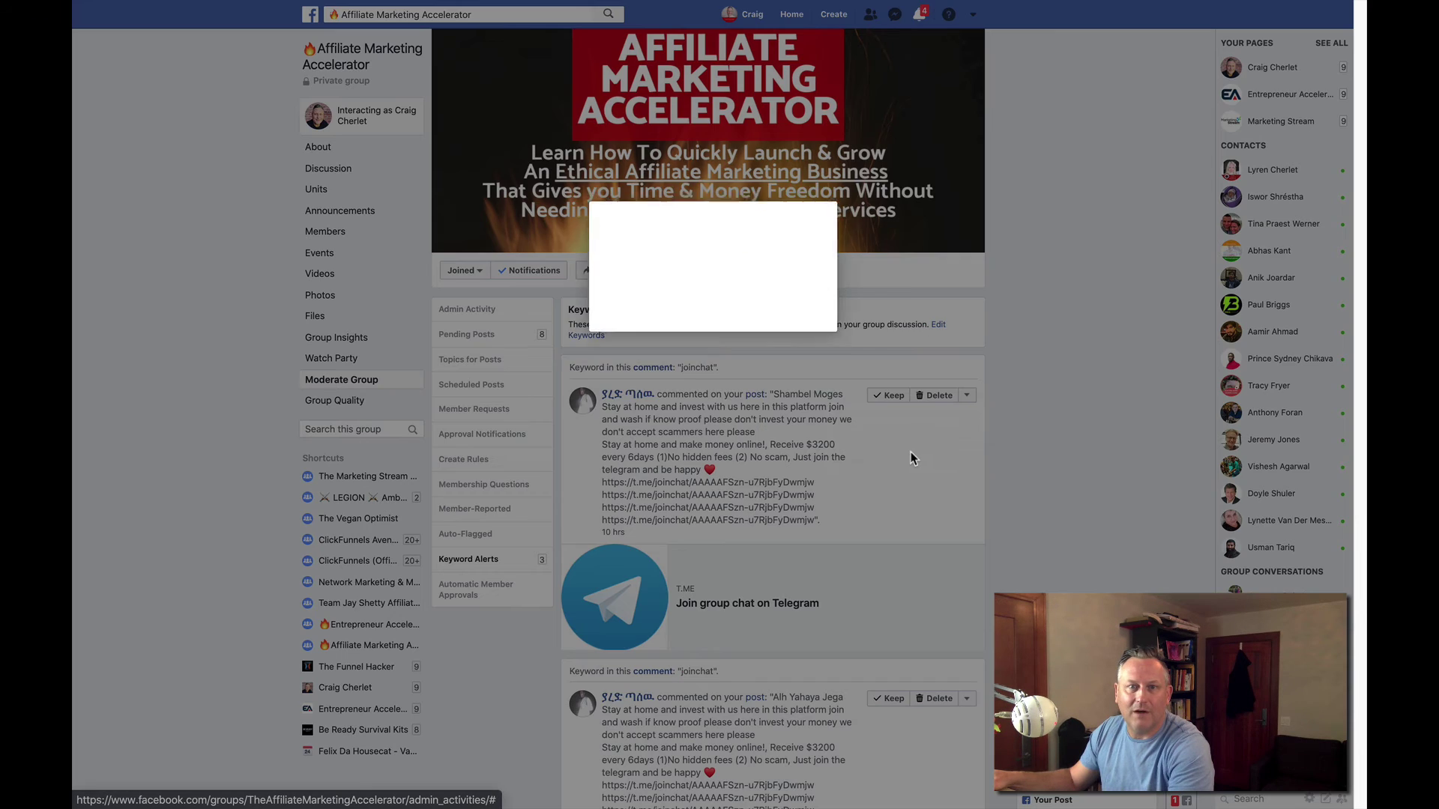
left_click(589, 324)
left_click(589, 302)
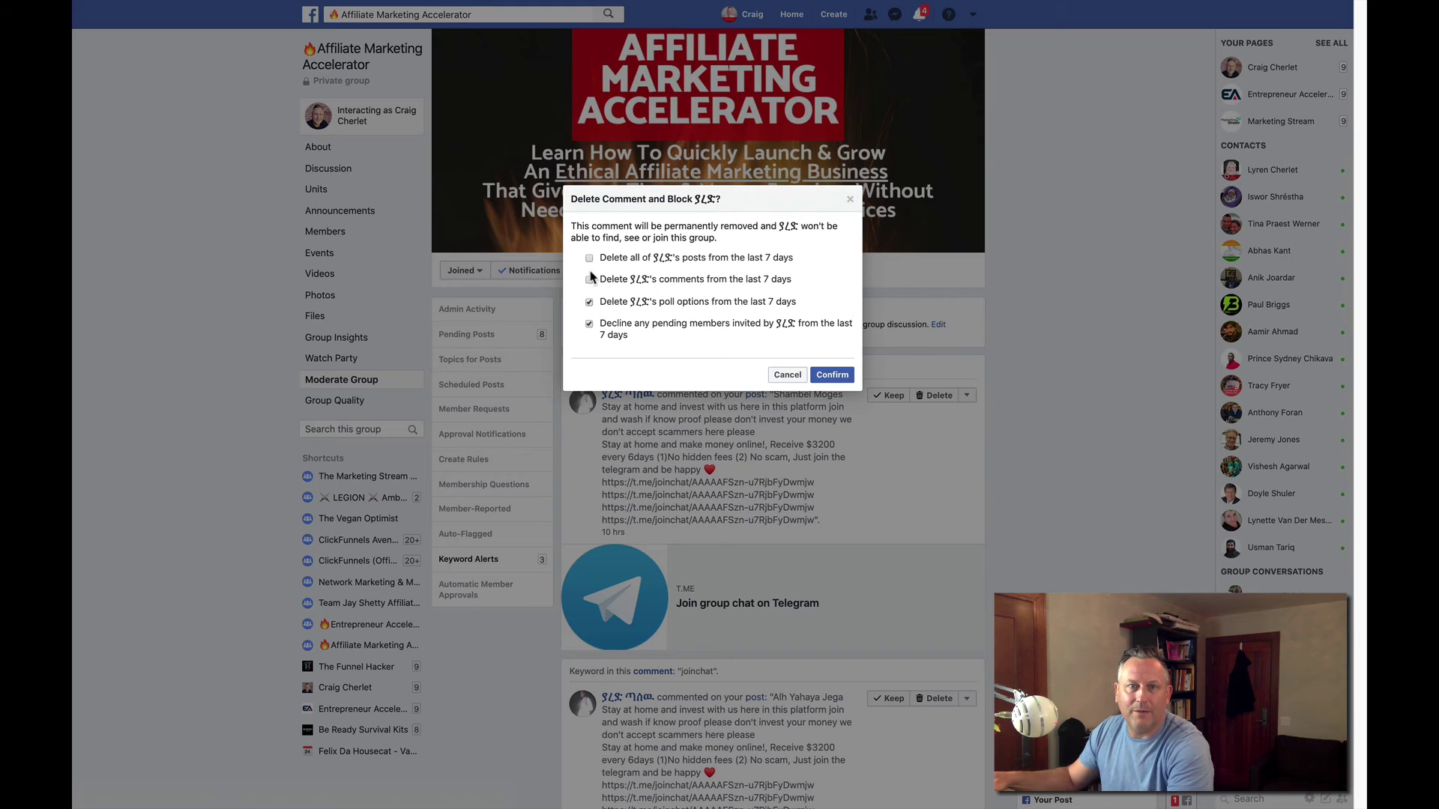
left_click(589, 281)
left_click(589, 259)
left_click(830, 376)
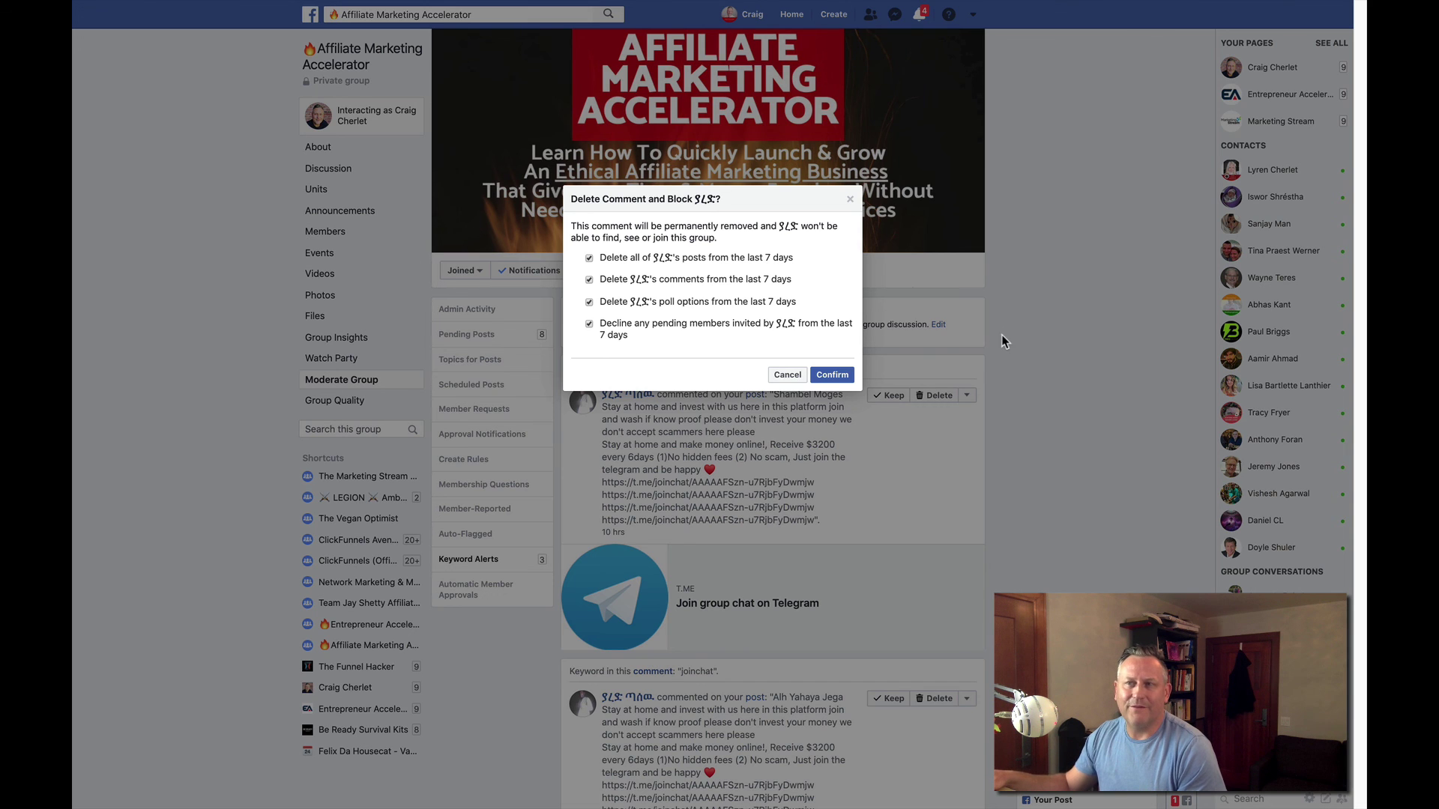
mouse_move(1009, 11)
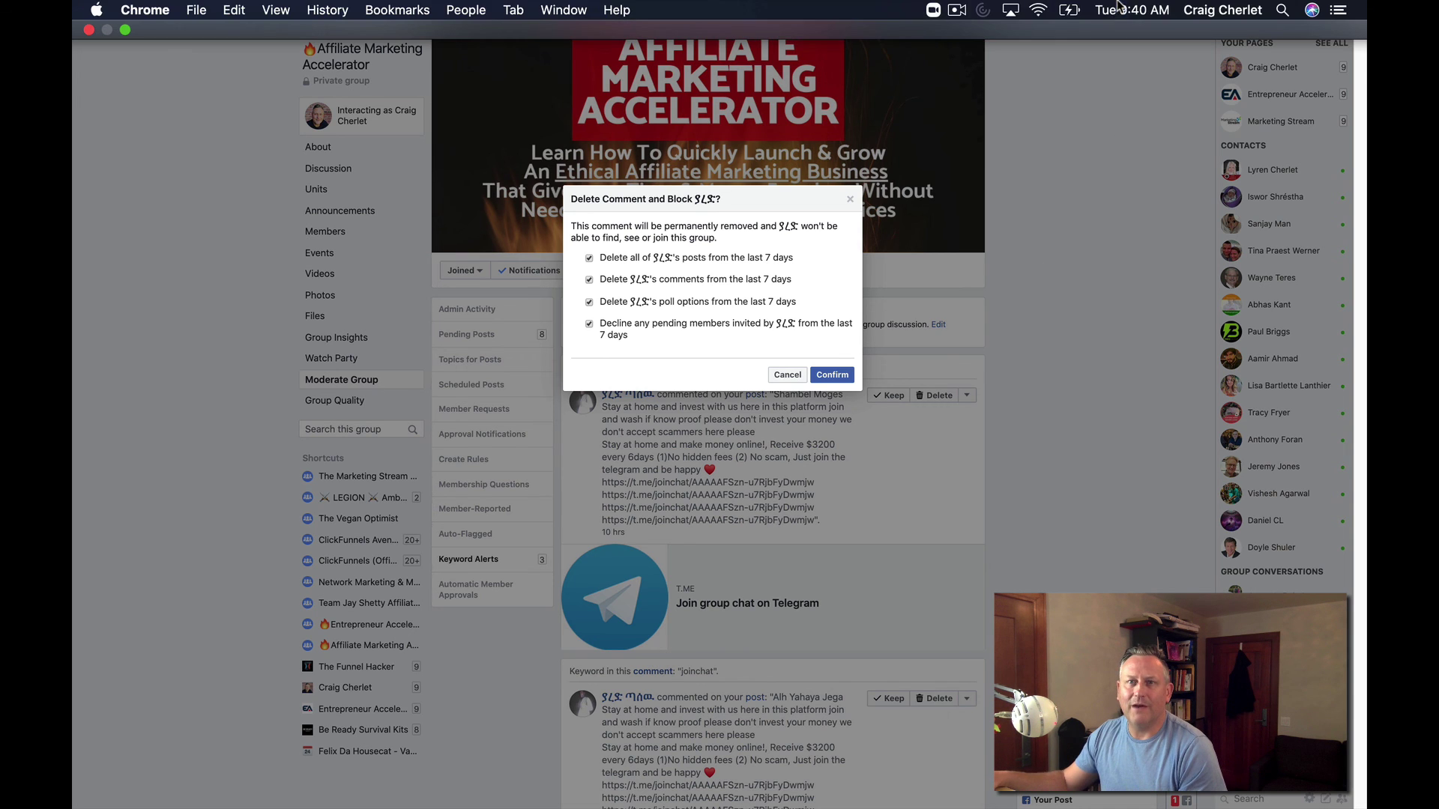
left_click(959, 12)
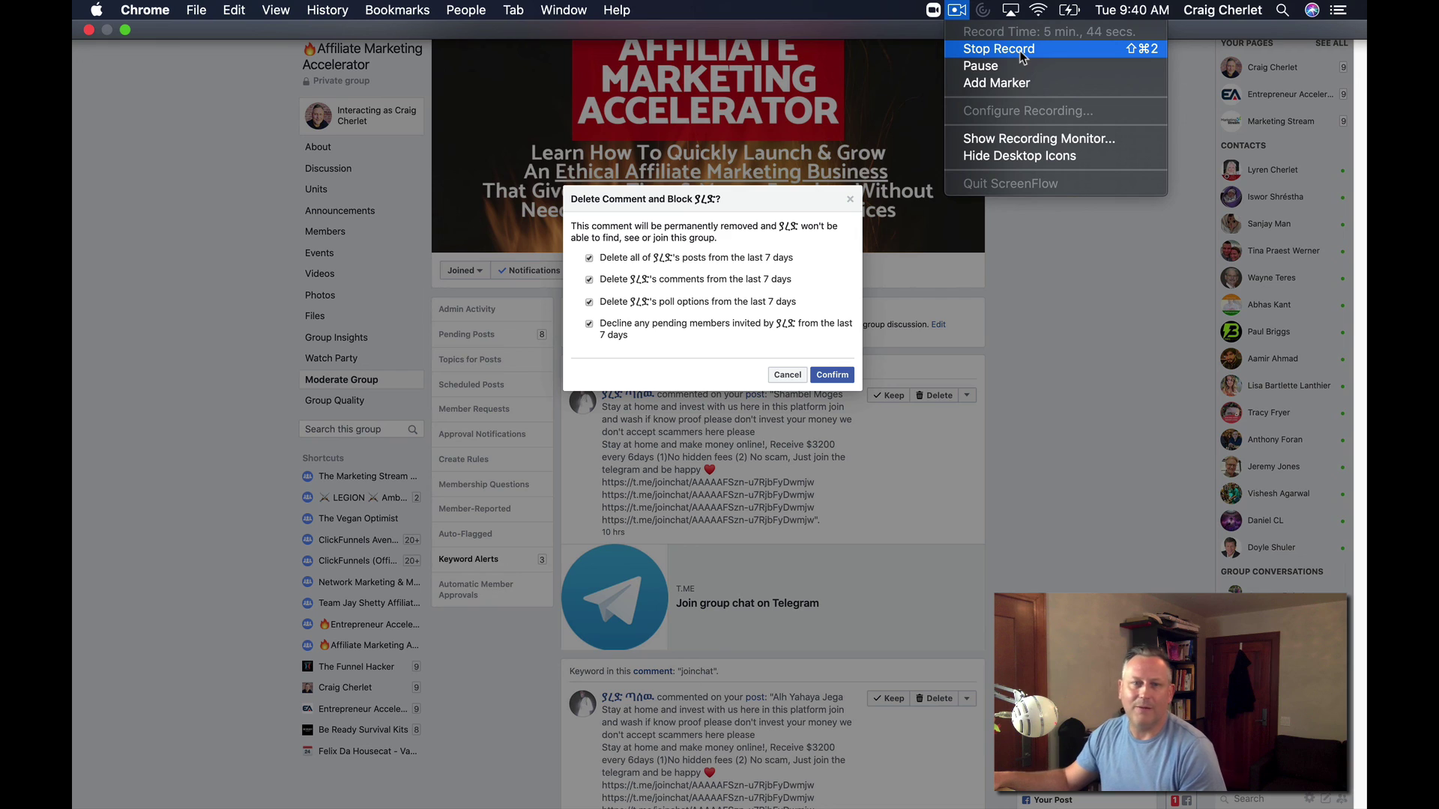